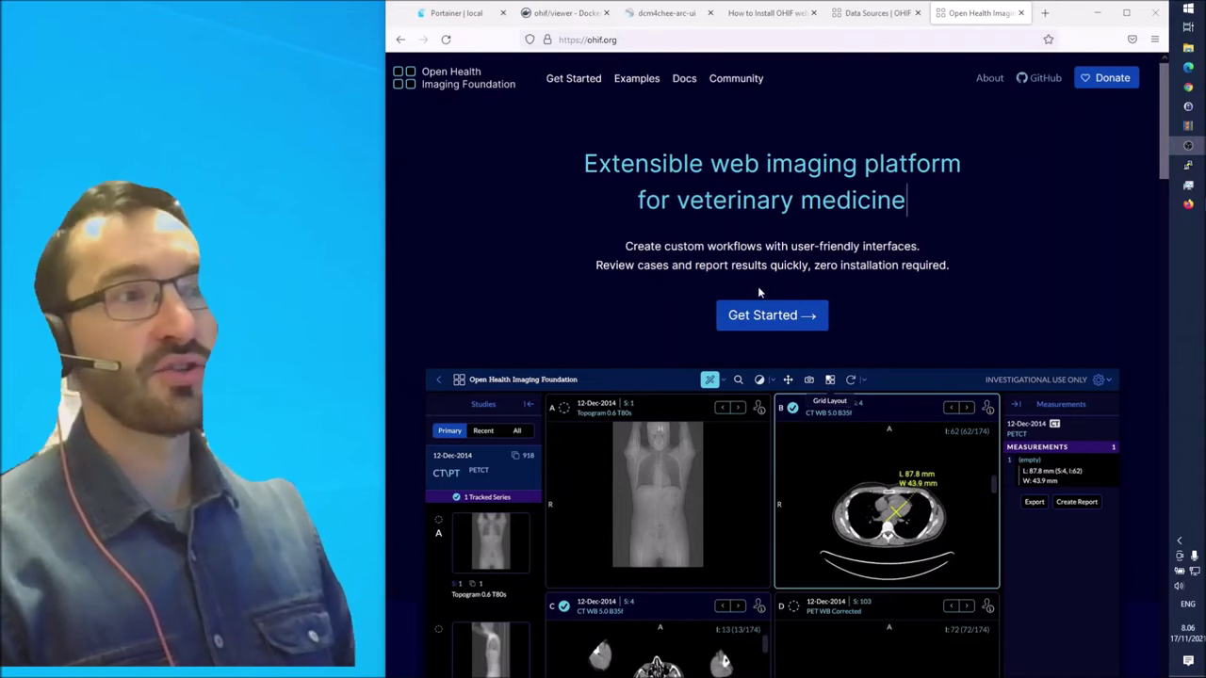
- Review the OHIF install article and the ohif/viewer Docker Hub page, then switch to Portainer
{"action": "left_click", "coordinate": [773, 15]}
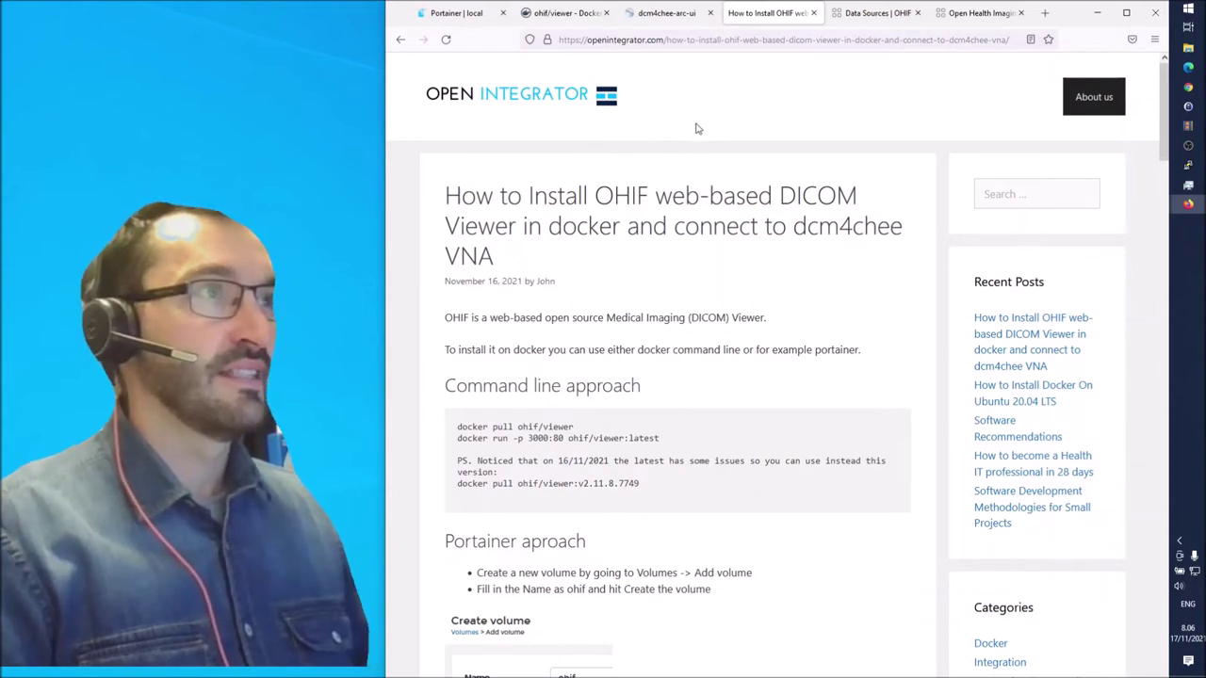
{"action": "left_click", "coordinate": [577, 17]}
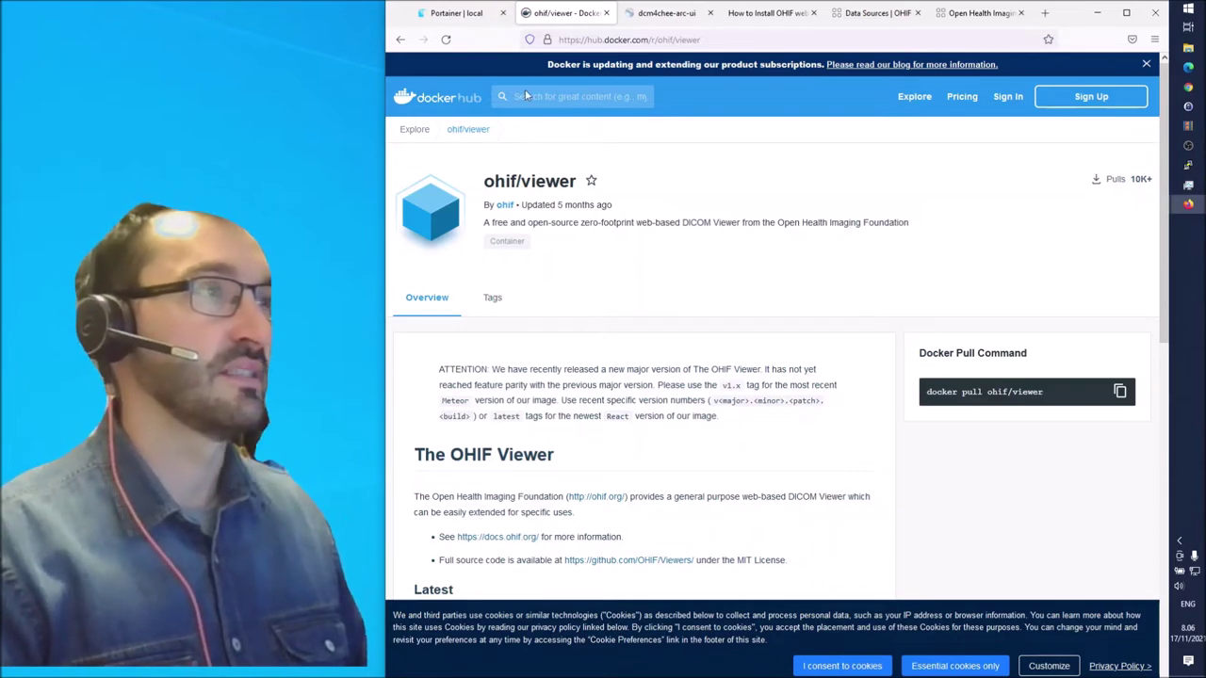
{"action": "left_click", "coordinate": [459, 13]}
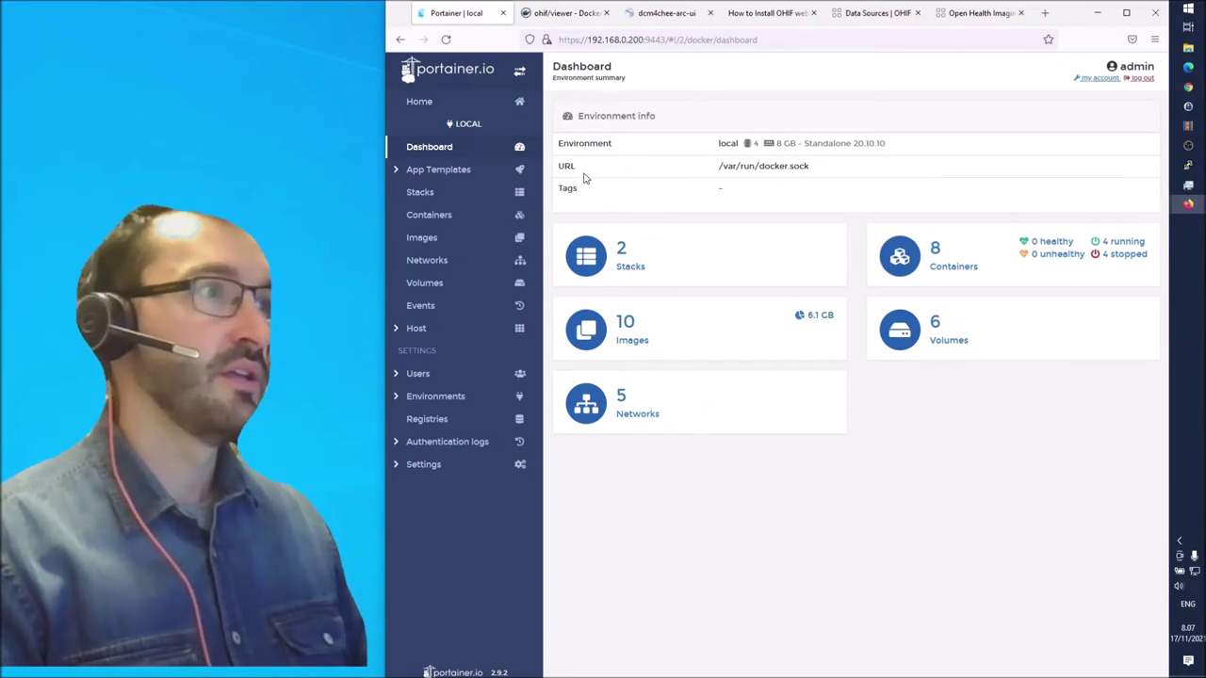
- Create a Portainer volume named ohif, then start a new container from the Containers list
{"action": "left_click", "coordinate": [426, 285]}
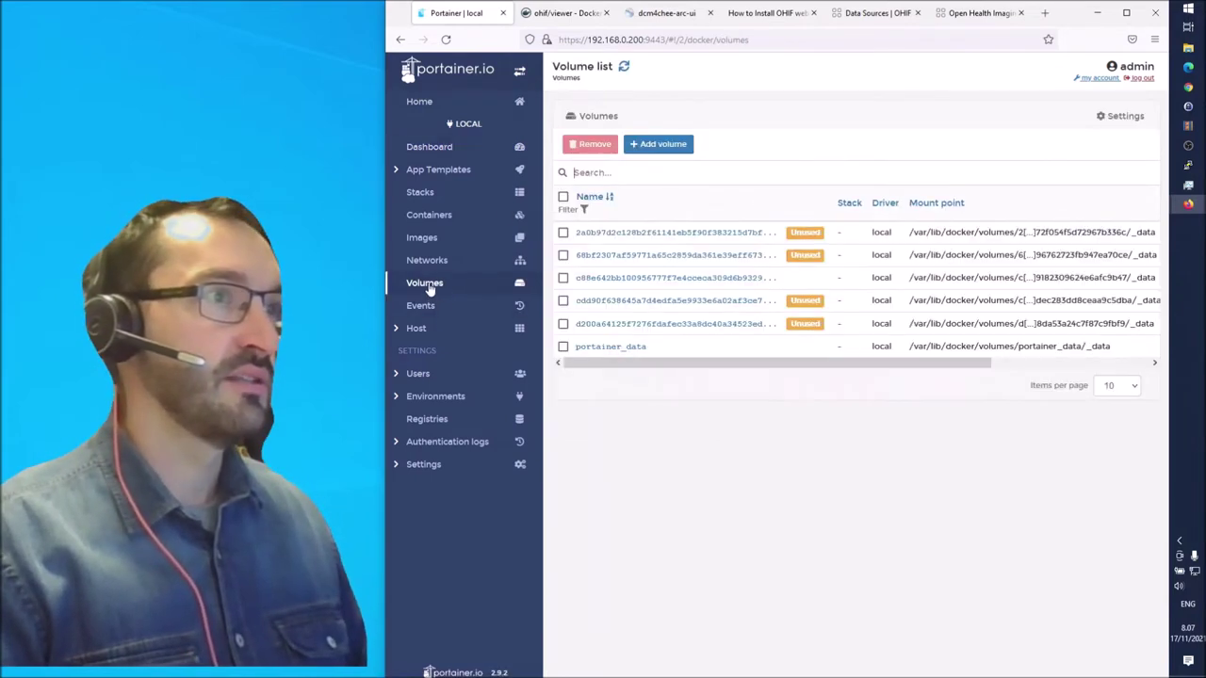
{"action": "left_click", "coordinate": [658, 143]}
{"action": "type", "text": "ohif"}
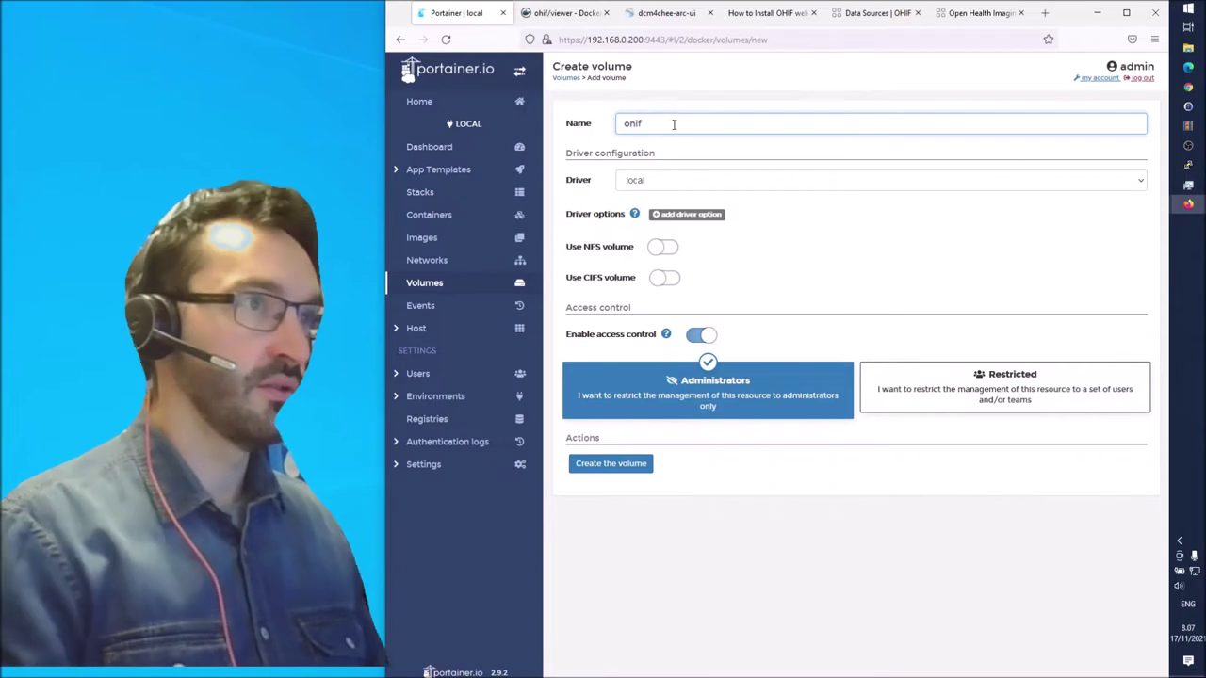
{"action": "left_click", "coordinate": [618, 466]}
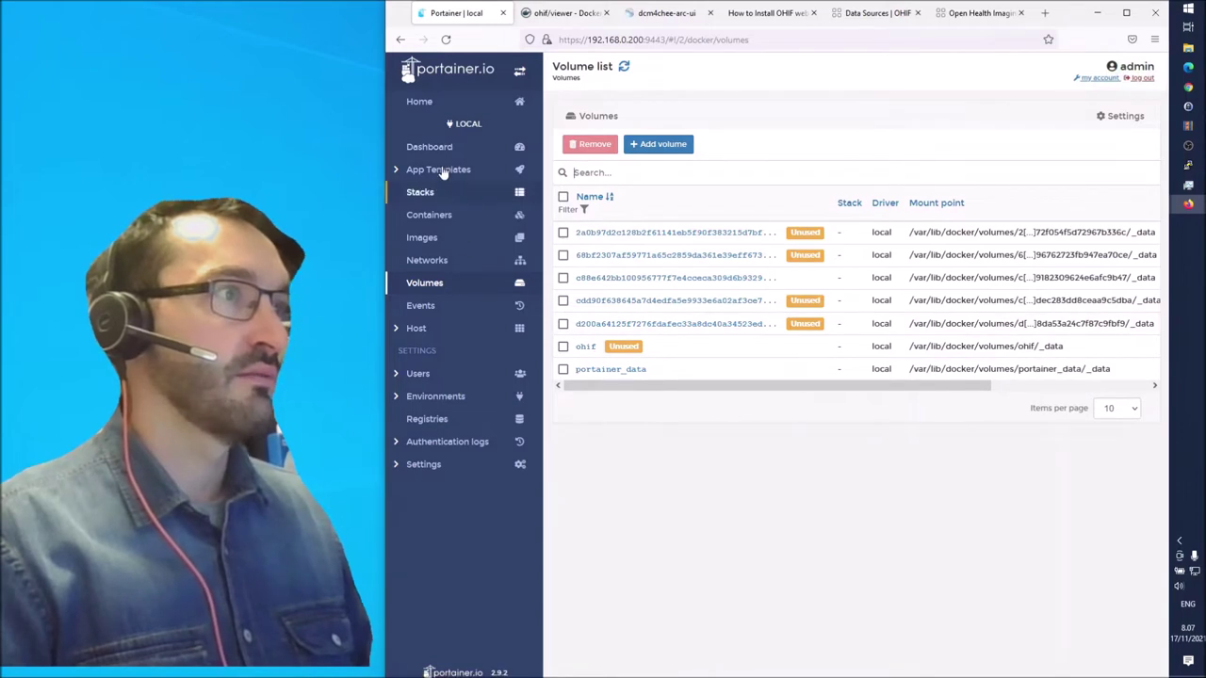
{"action": "left_click", "coordinate": [439, 220]}
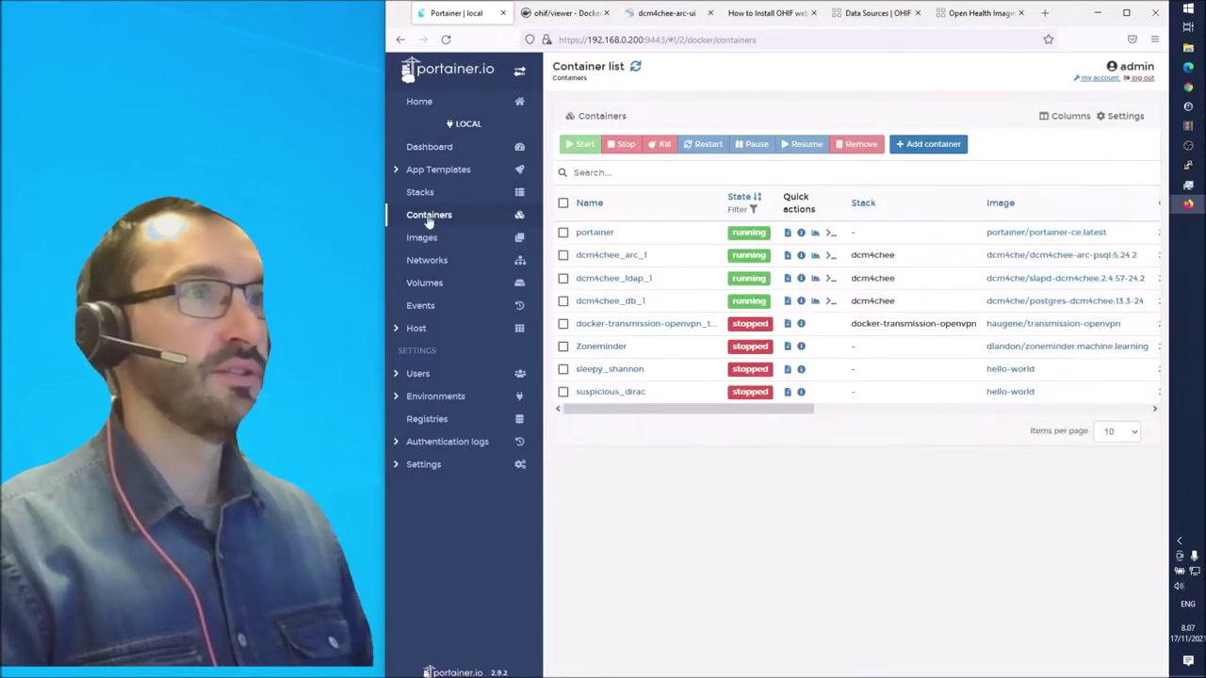
{"action": "left_click", "coordinate": [931, 147]}
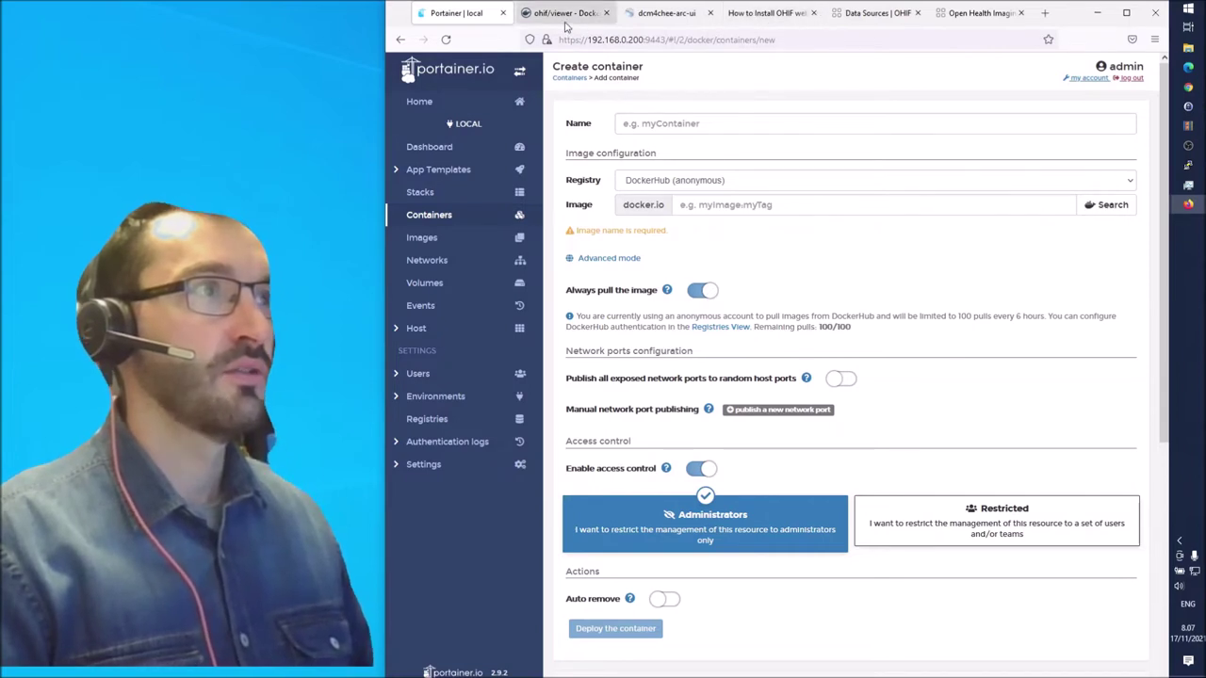
- Set the container image to ohif/viewer:v2.11.8.7749, taken from the install article
{"action": "left_click", "coordinate": [703, 204]}
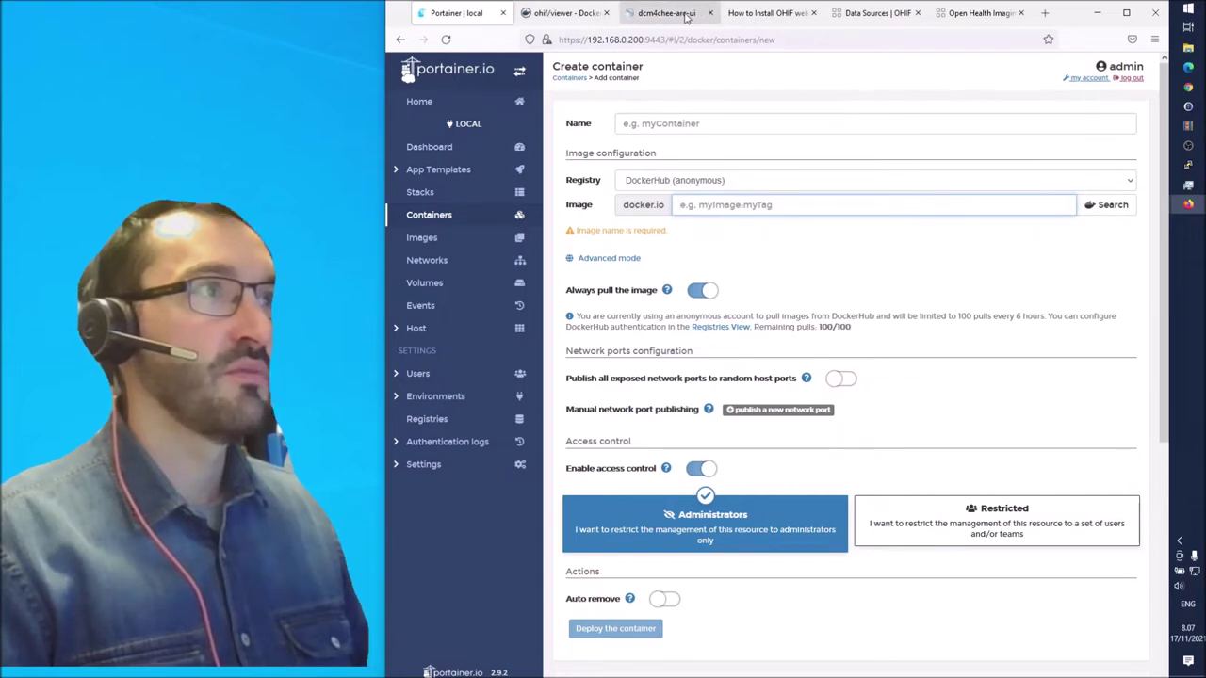
{"action": "left_click", "coordinate": [764, 14]}
{"action": "scroll", "coordinate": [743, 303], "scroll_direction": "down", "scroll_amount": 3}
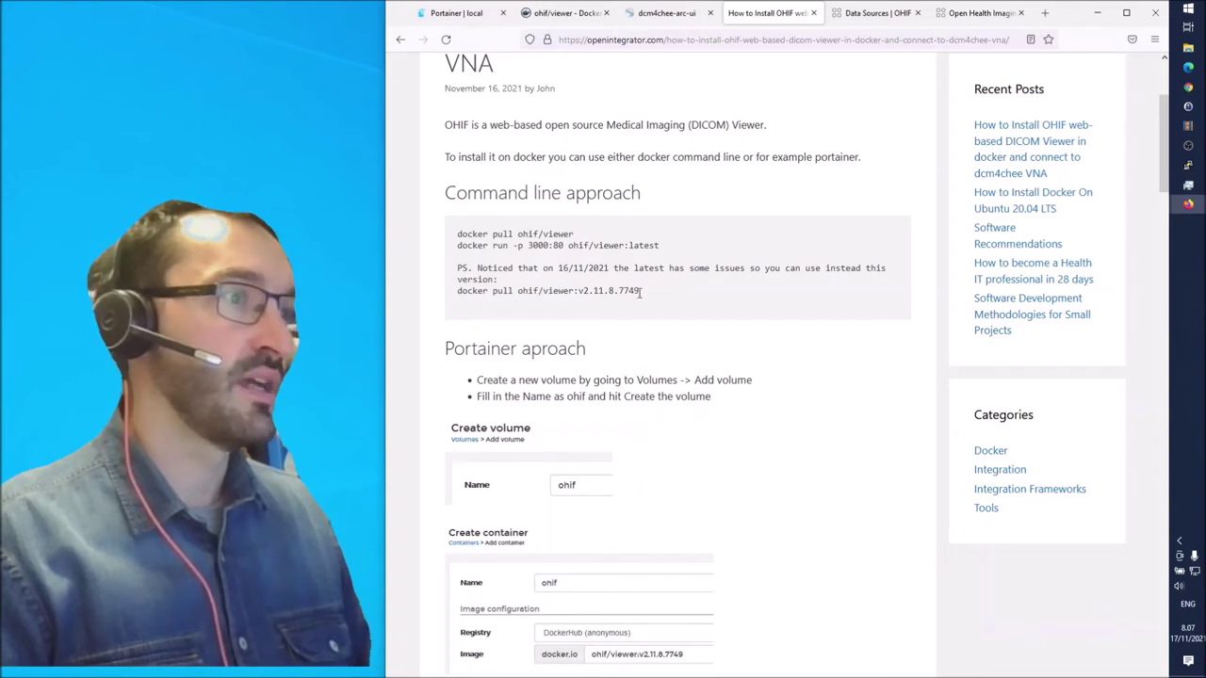
{"action": "left_click_drag", "start_coordinate": [636, 305], "coordinate": [521, 304]}
{"action": "scroll", "coordinate": [657, 425], "scroll_direction": "down", "scroll_amount": 2}
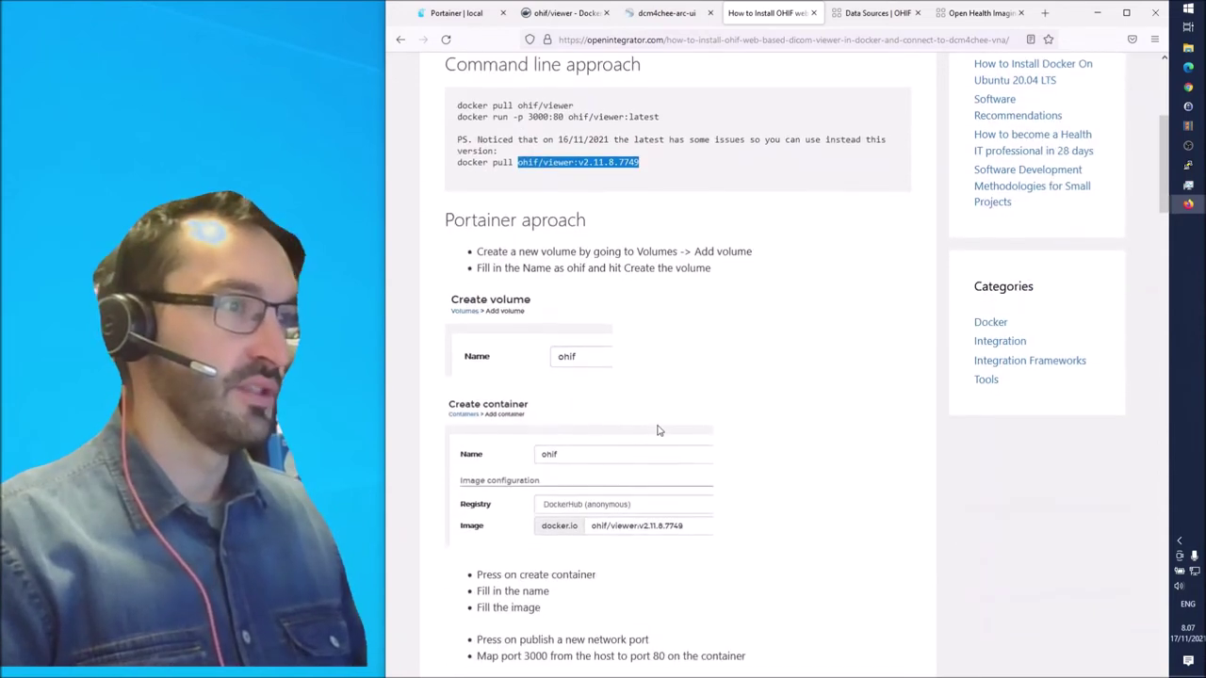
{"action": "left_click", "coordinate": [456, 12]}
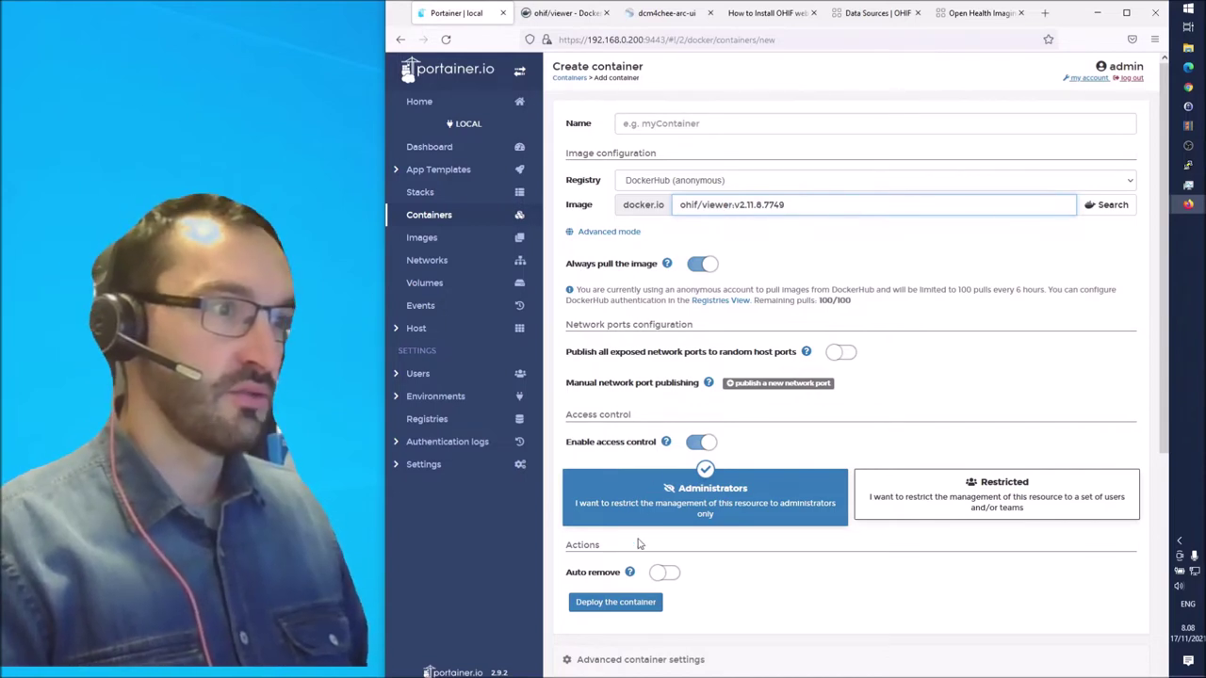
- Publish host port 3000 to container port 80 and add a volume-mapping row
{"action": "left_click", "coordinate": [777, 383]}
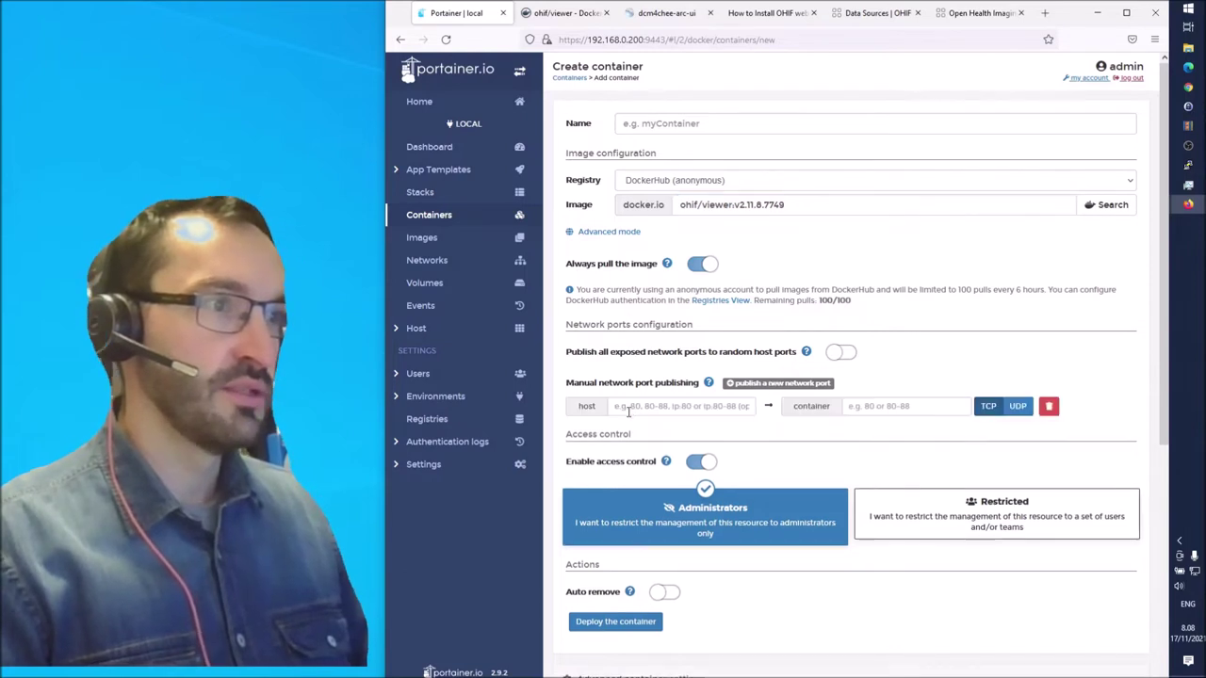
{"action": "type", "text": "8"}
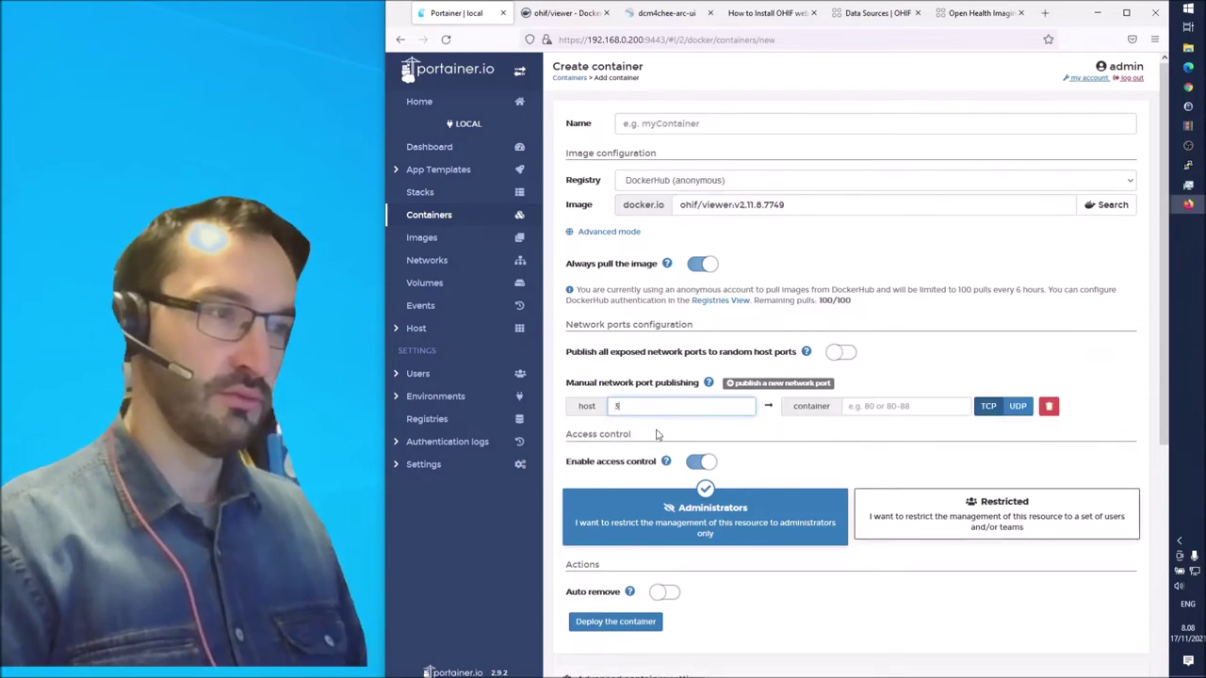
{"action": "left_click", "coordinate": [901, 404]}
{"action": "type", "text": "80"}
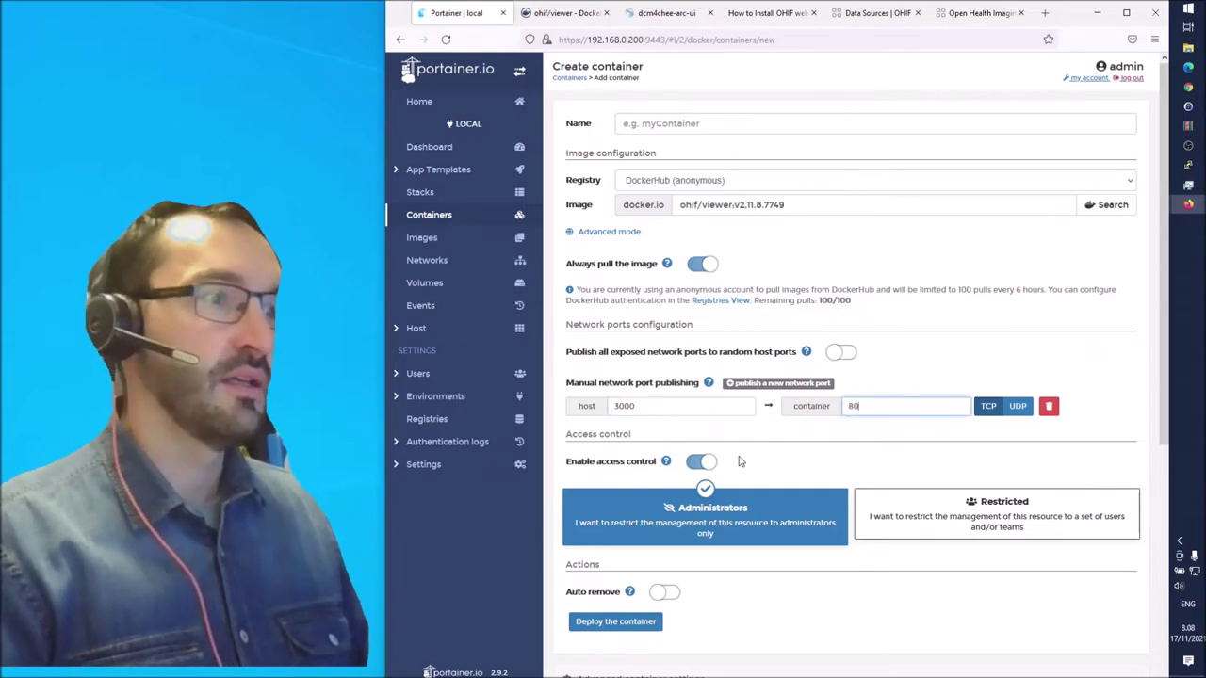
{"action": "scroll", "coordinate": [741, 461], "scroll_direction": "down", "scroll_amount": 3}
{"action": "left_click", "coordinate": [694, 472]}
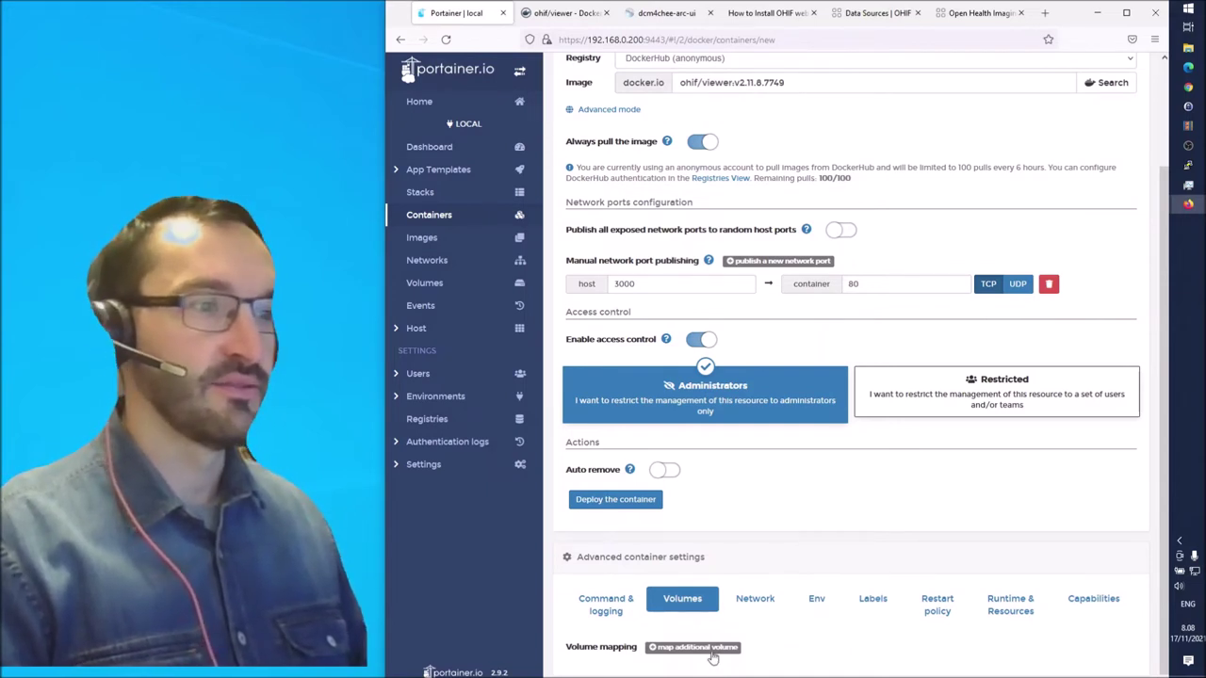
{"action": "left_click", "coordinate": [712, 652]}
- Mount the ohif volume writable at /usr/share/nginx/html/, copied from the article, and deploy the container
{"action": "scroll", "coordinate": [759, 624], "scroll_direction": "down", "scroll_amount": 1}
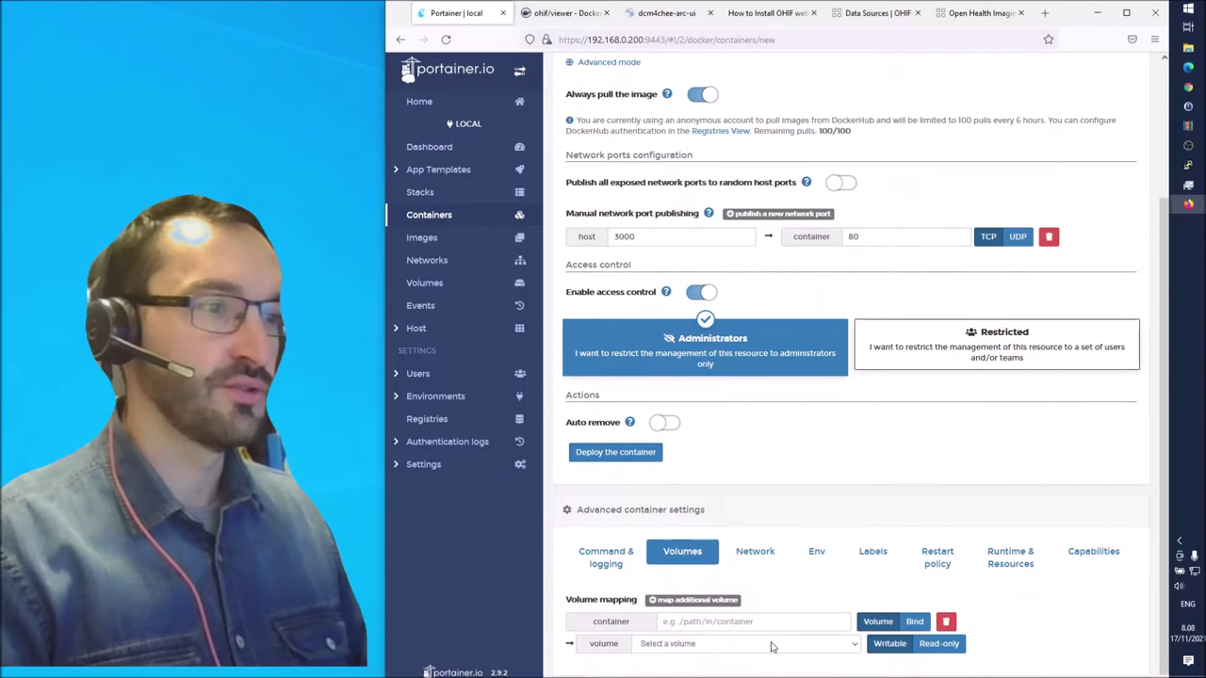
{"action": "left_click", "coordinate": [756, 15]}
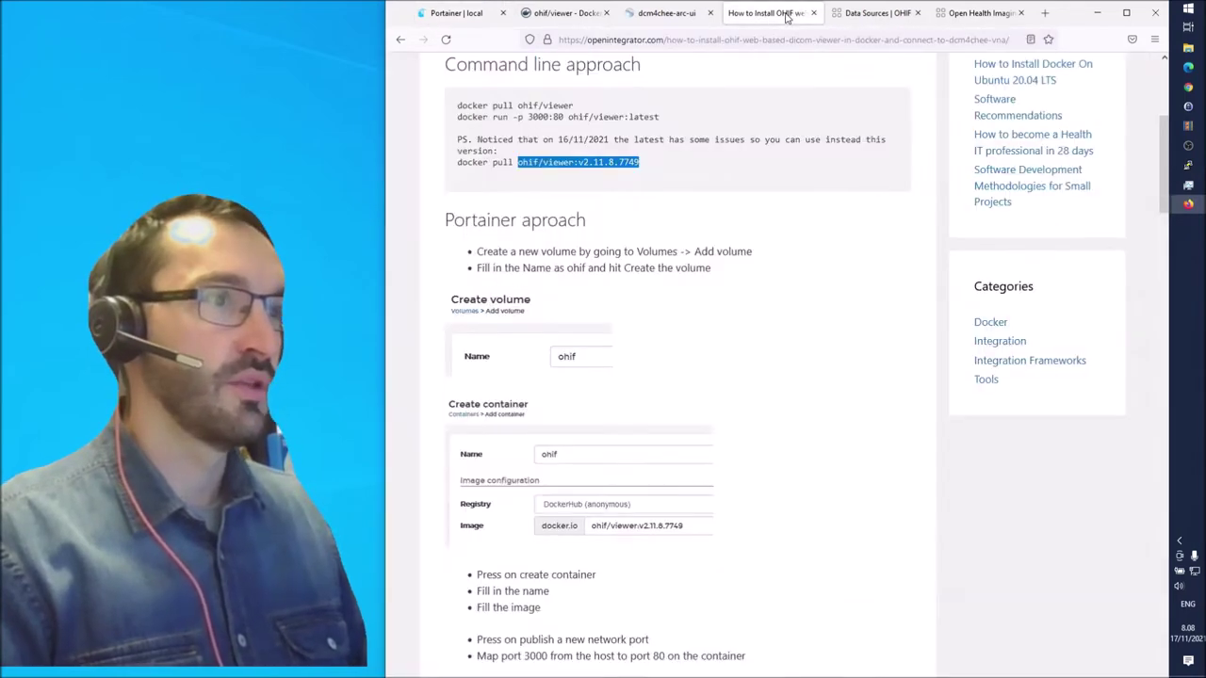
{"action": "scroll", "coordinate": [744, 358], "scroll_direction": "down", "scroll_amount": 10}
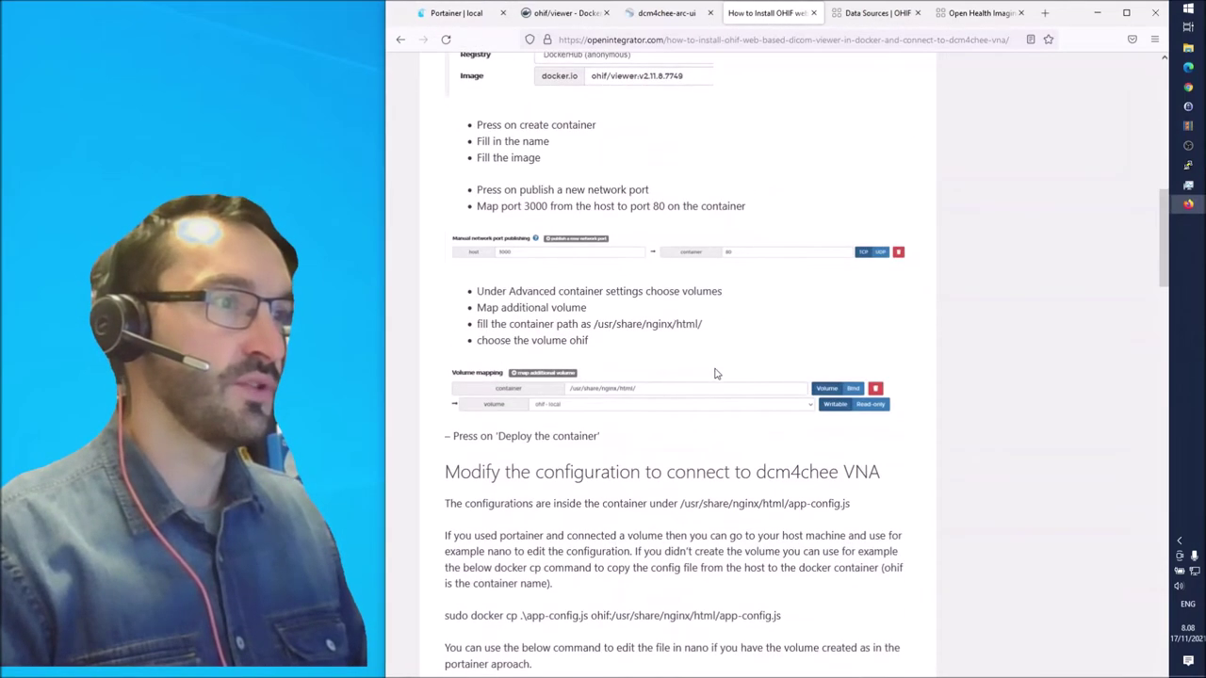
{"action": "left_click_drag", "start_coordinate": [594, 260], "coordinate": [707, 265]}
{"action": "key", "text": "ctrl+c"}
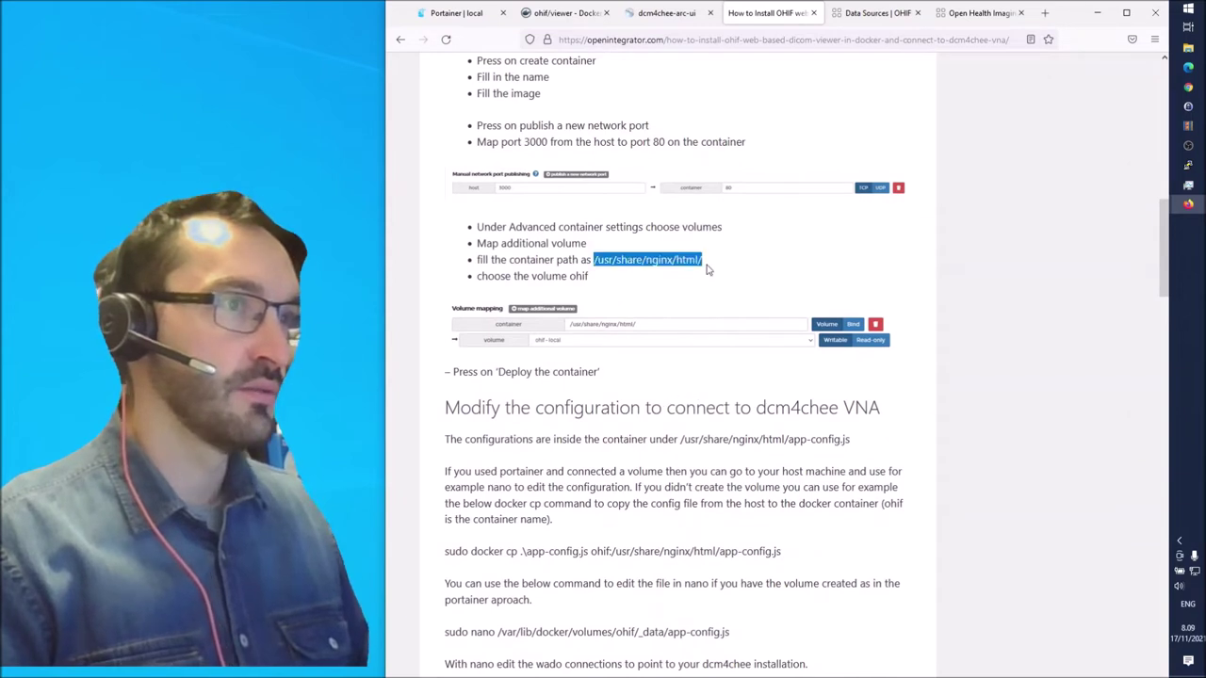
{"action": "key", "text": "ctrl+1"}
{"action": "left_click", "coordinate": [706, 621]}
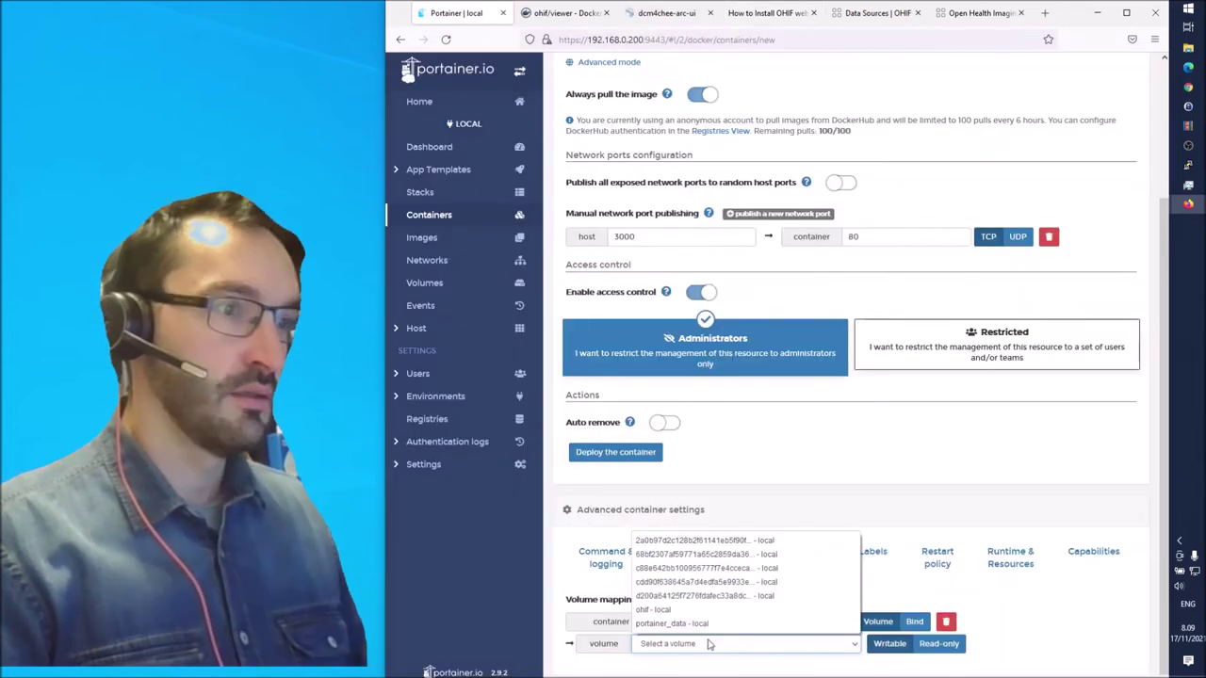
{"action": "key", "text": "ctrl+v"}
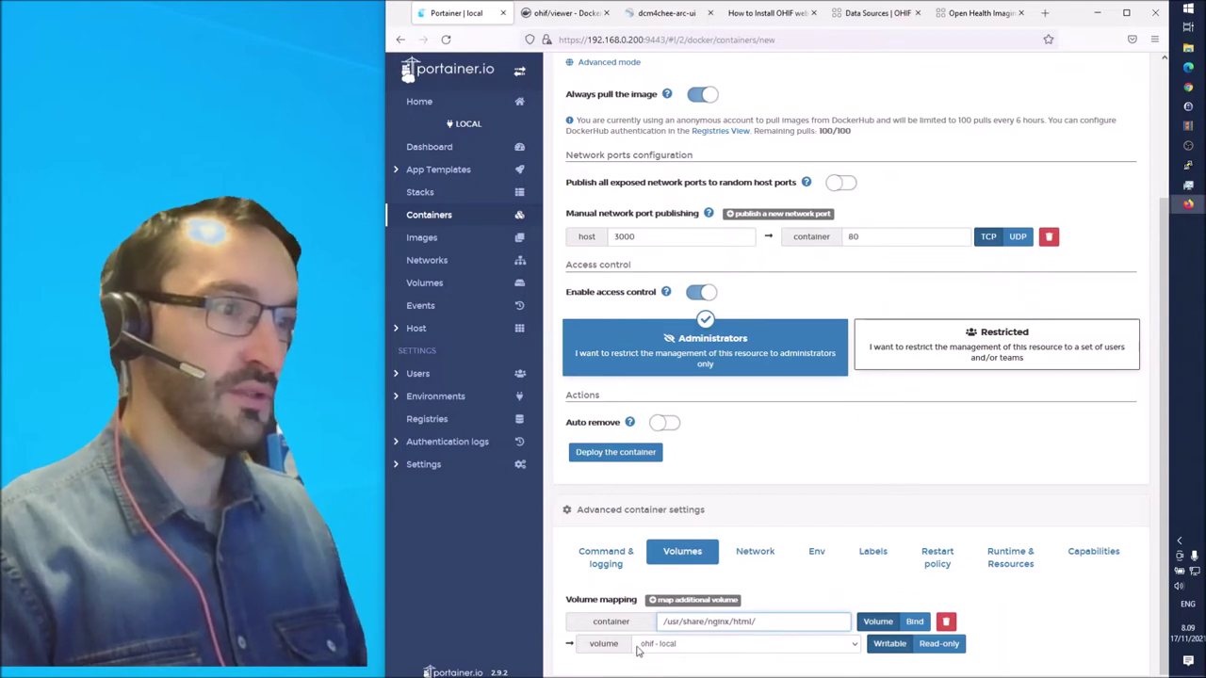
{"action": "left_click", "coordinate": [932, 663]}
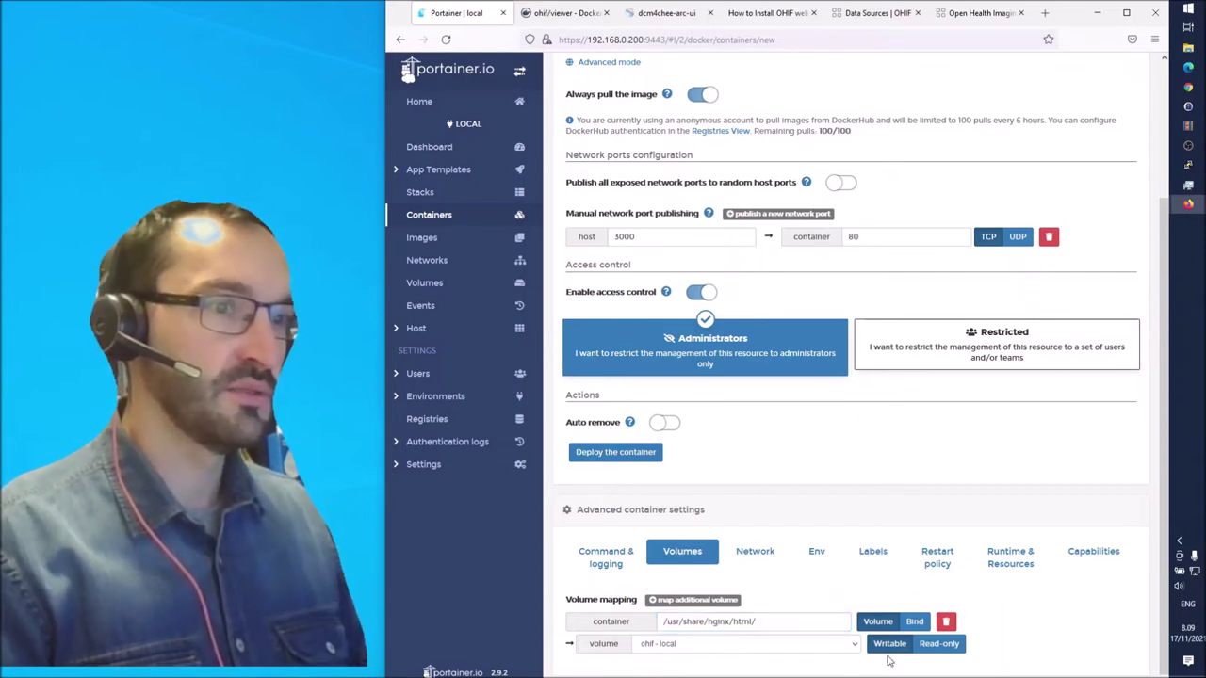
{"action": "left_click", "coordinate": [628, 458]}
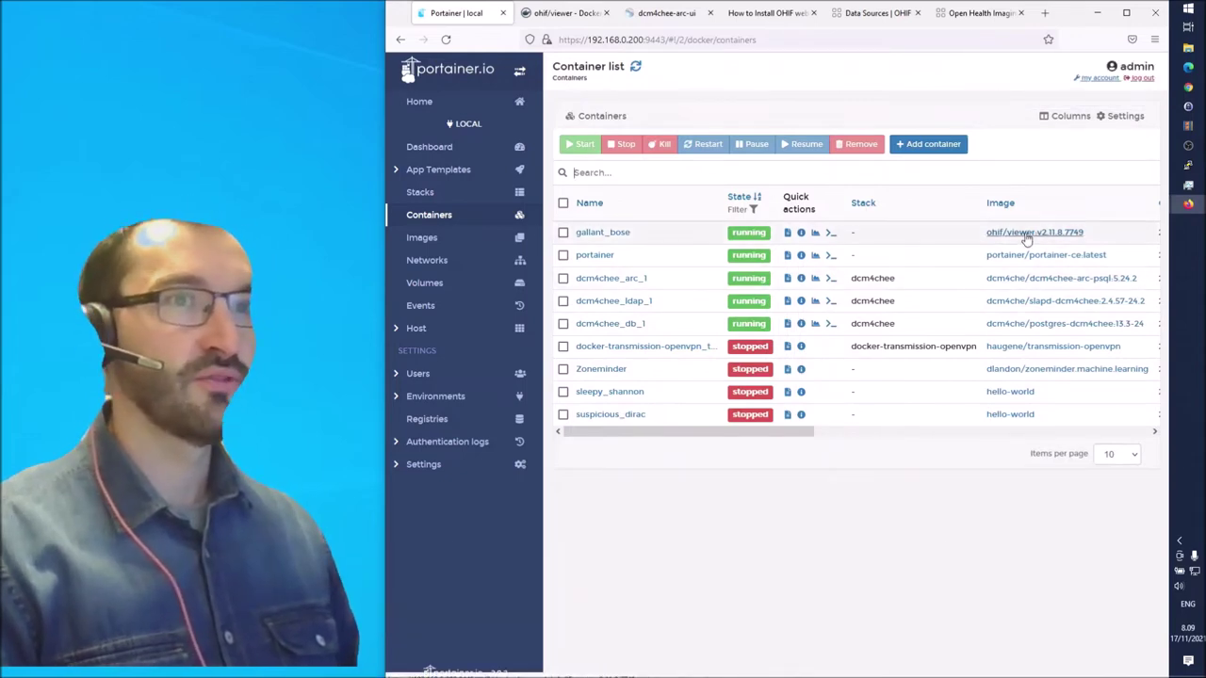
- Rename the gallant_bose container to ohif
{"action": "left_click", "coordinate": [563, 232]}
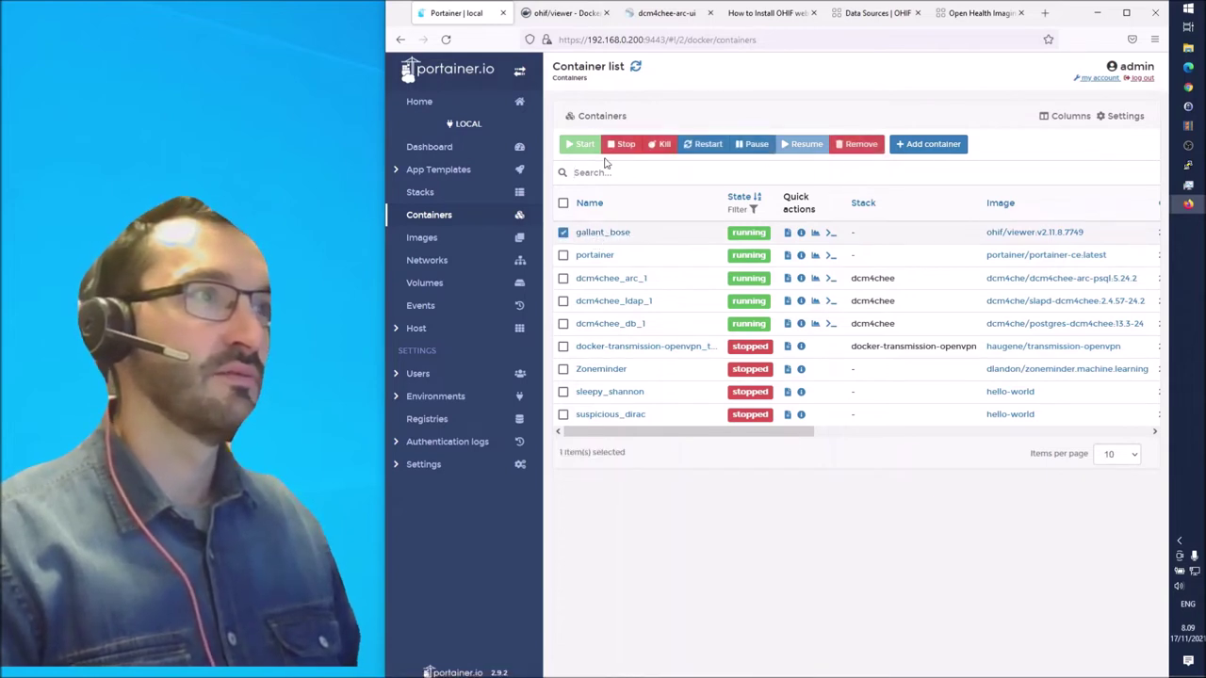
{"action": "left_click", "coordinate": [613, 234]}
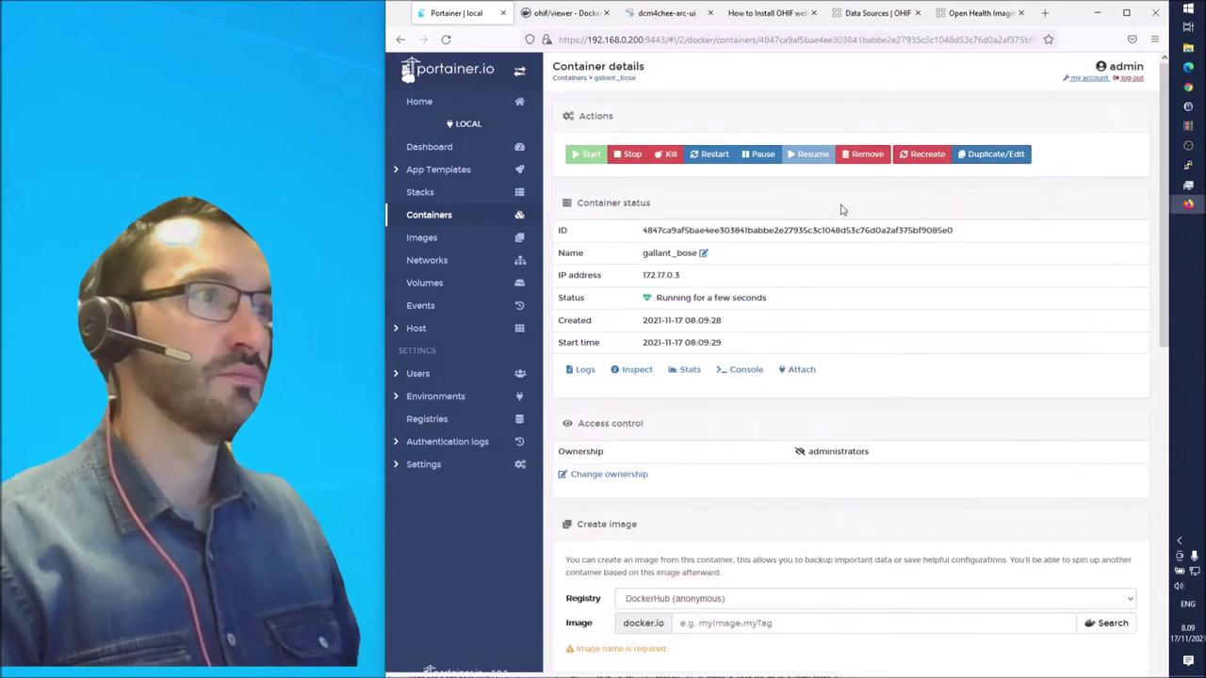
{"action": "left_click", "coordinate": [703, 253]}
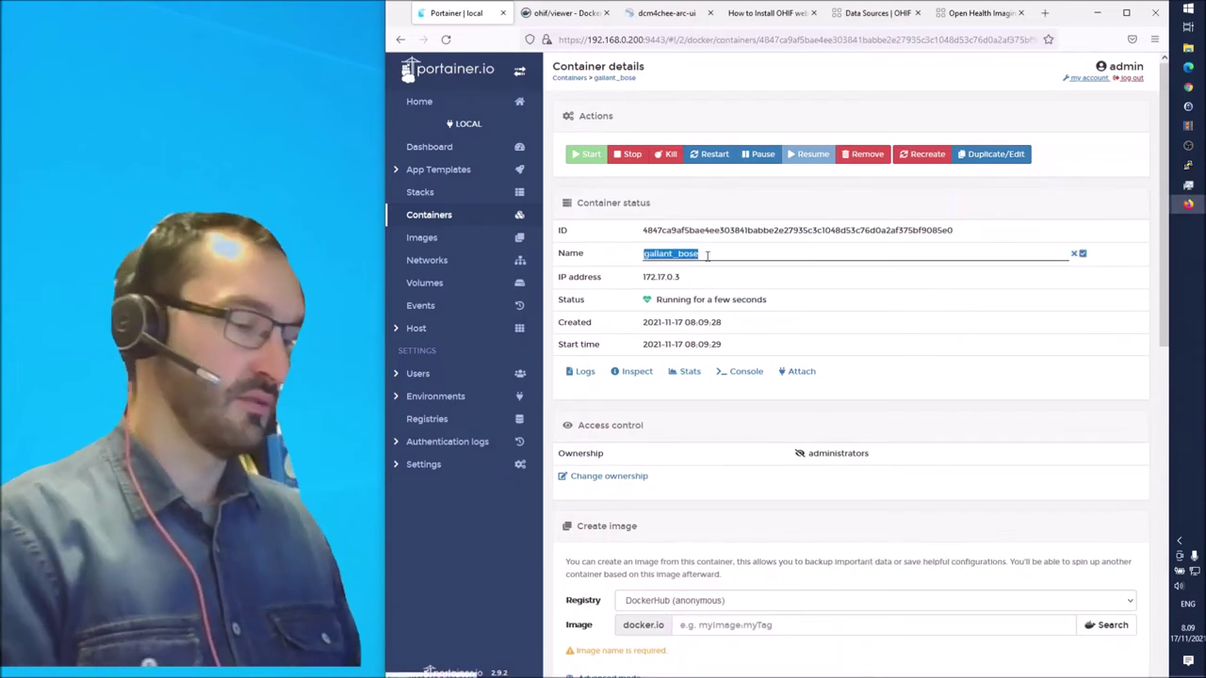
{"action": "type", "text": "ohif"}
{"action": "key", "text": "Return"}
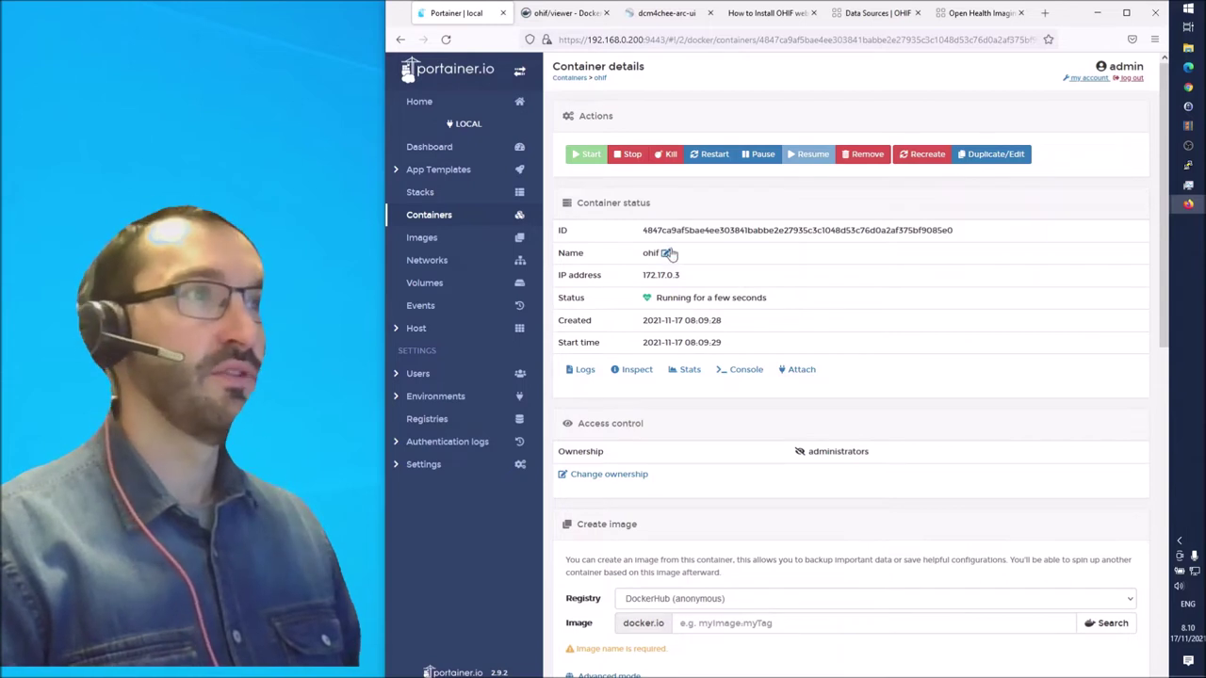
- Load the OHIF Viewer at 192.168.0.200:3000 in a new browser tab
{"action": "left_click", "coordinate": [1044, 17]}
{"action": "type", "text": "192.168.0.200:3000"}
{"action": "key", "text": "Return"}
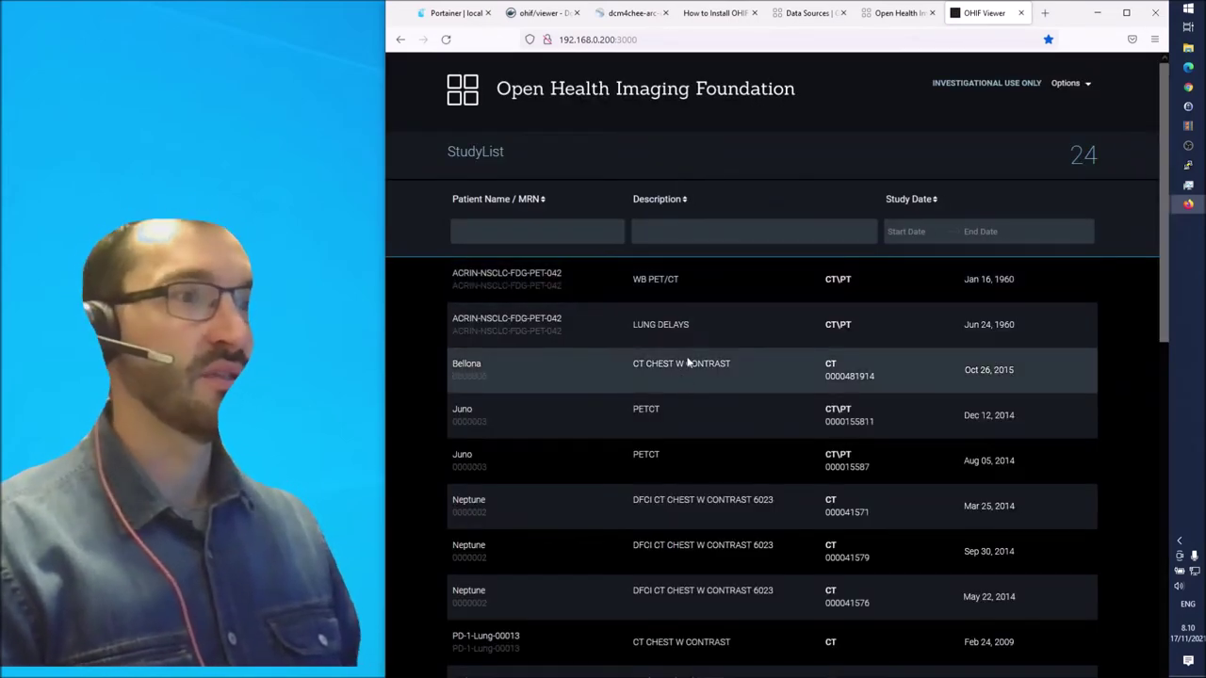
- Check the ohif container in Portainer's container list, then go to dcm4chee-arc's Studies search
{"action": "scroll", "coordinate": [673, 405], "scroll_direction": "down", "scroll_amount": 6}
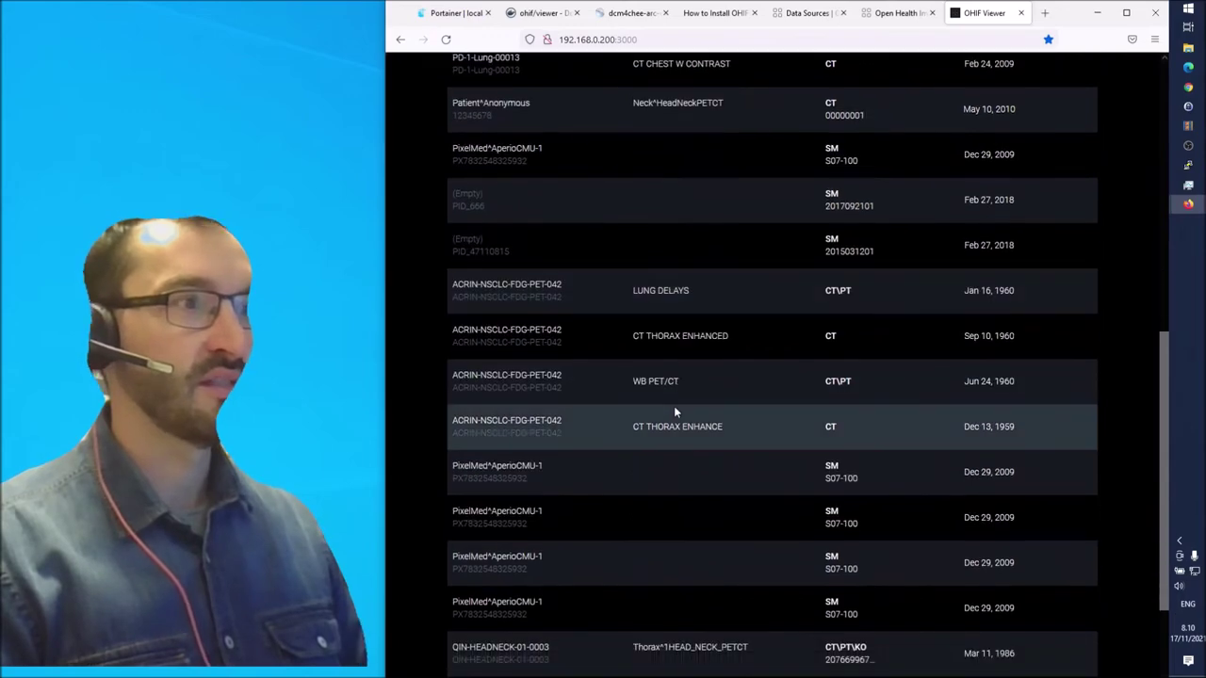
{"action": "scroll", "coordinate": [679, 415], "scroll_direction": "up", "scroll_amount": 6}
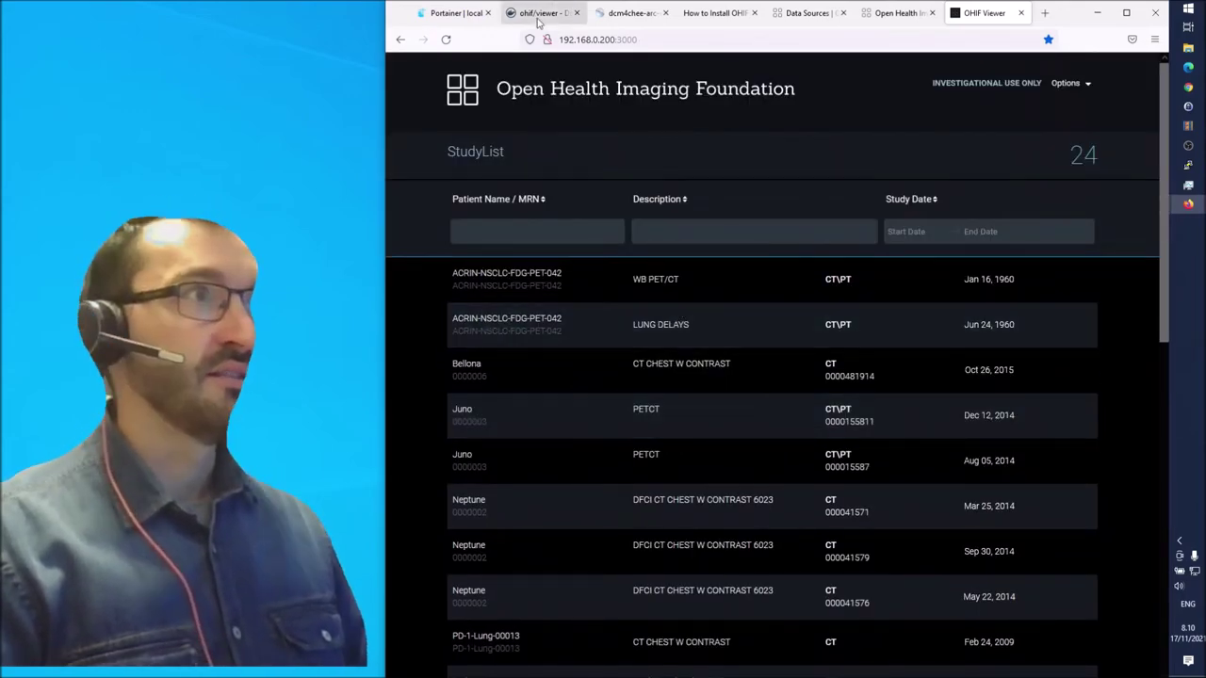
{"action": "left_click", "coordinate": [448, 13]}
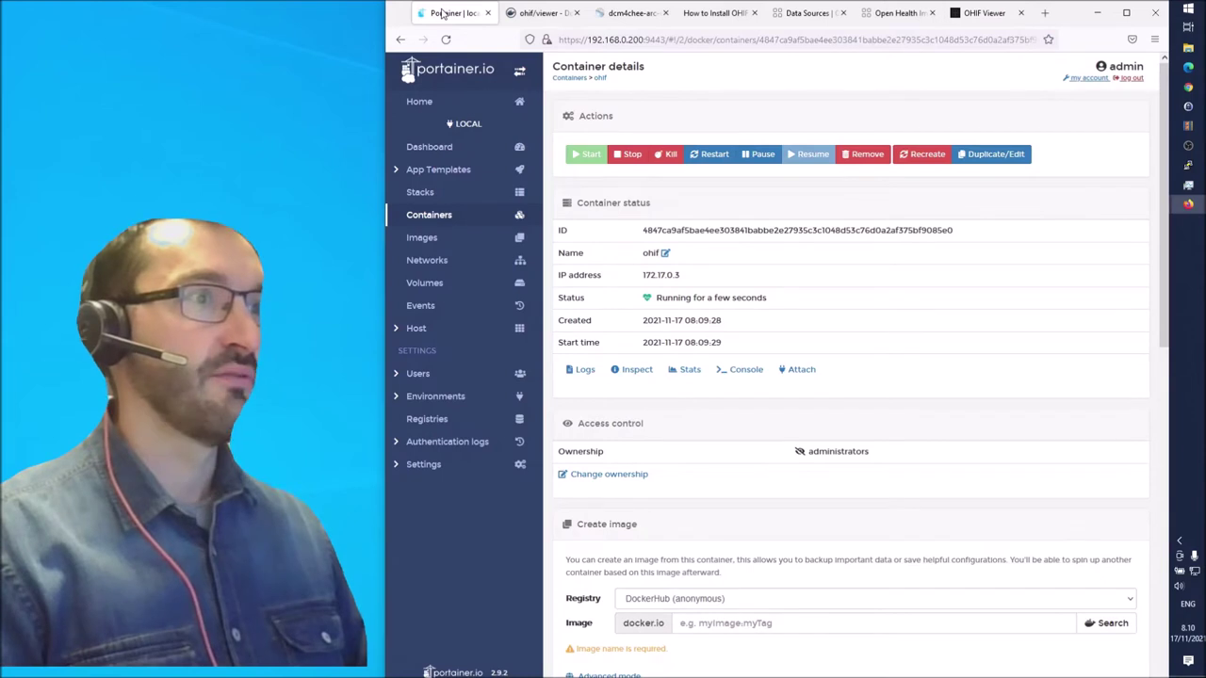
{"action": "left_click", "coordinate": [434, 216]}
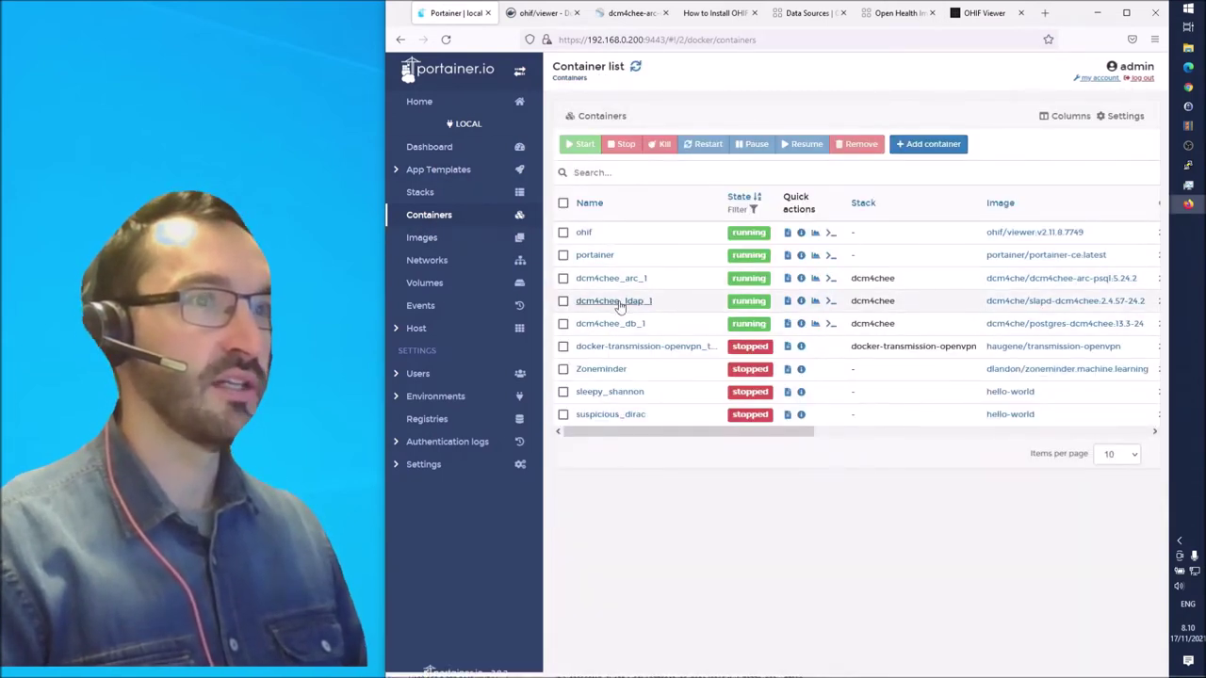
{"action": "left_click", "coordinate": [637, 21]}
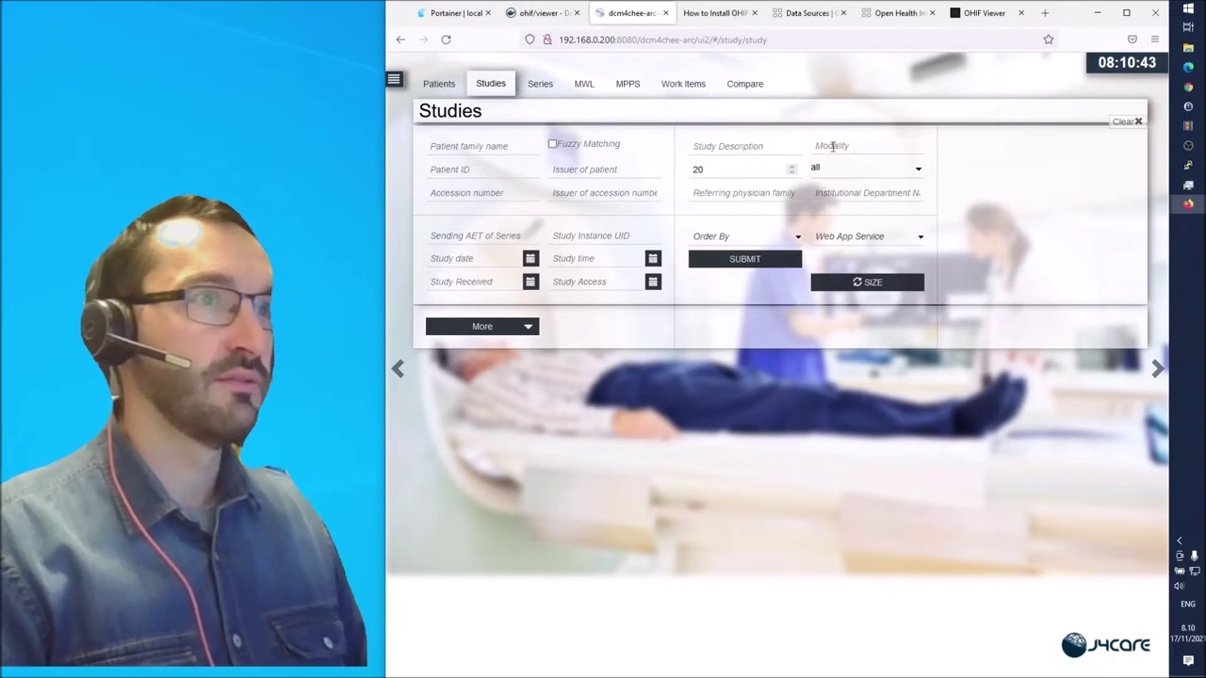
- List the archive's CT head and knee studies through the DCM4CHEE web app service
{"action": "left_click", "coordinate": [865, 237]}
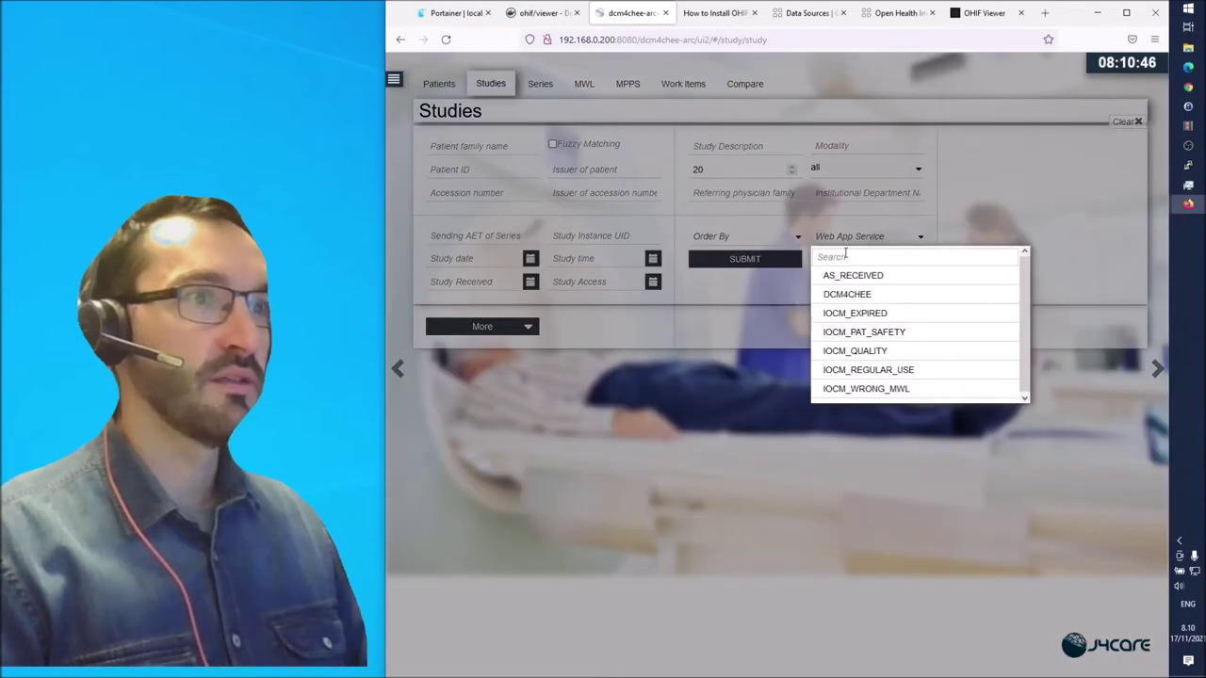
{"action": "left_click", "coordinate": [860, 297]}
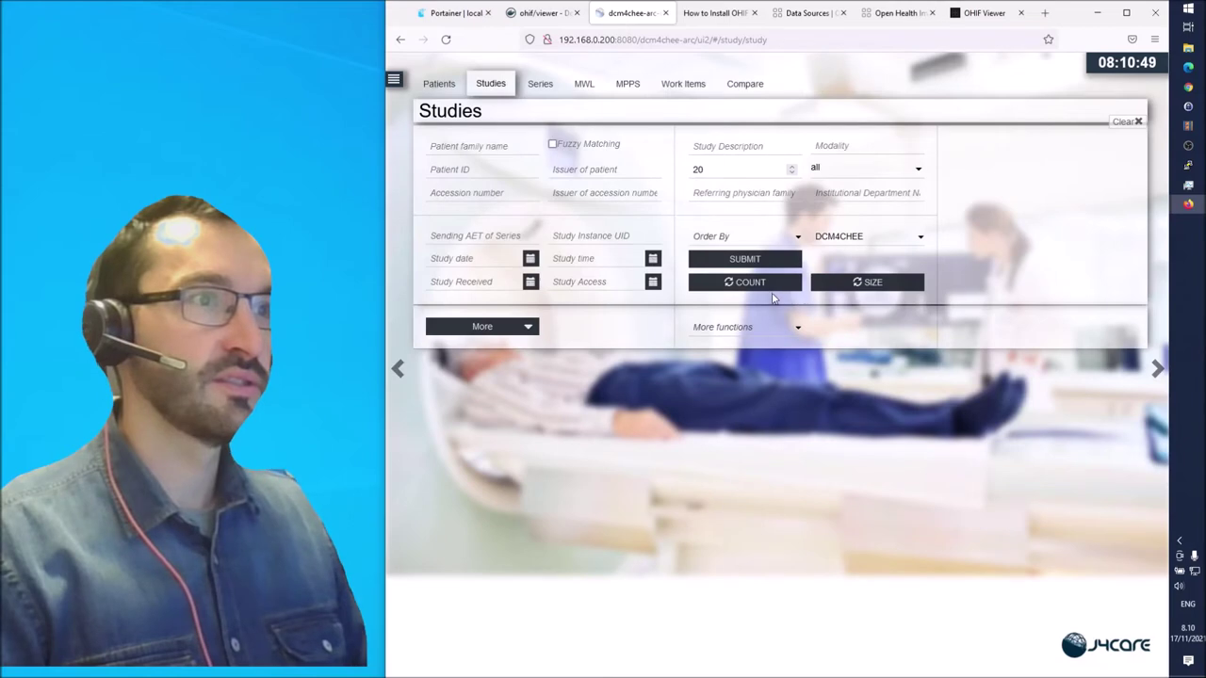
{"action": "left_click", "coordinate": [744, 259]}
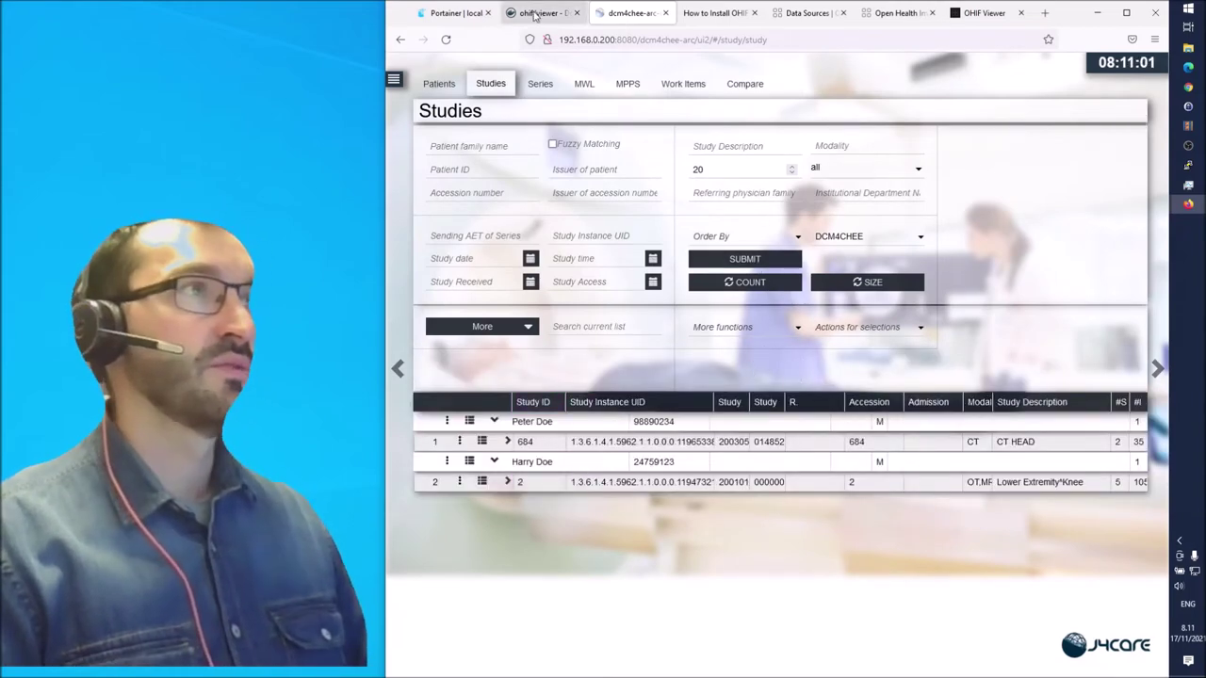
{"action": "left_click", "coordinate": [714, 13]}
{"action": "scroll", "coordinate": [545, 317], "scroll_direction": "down", "scroll_amount": 4}
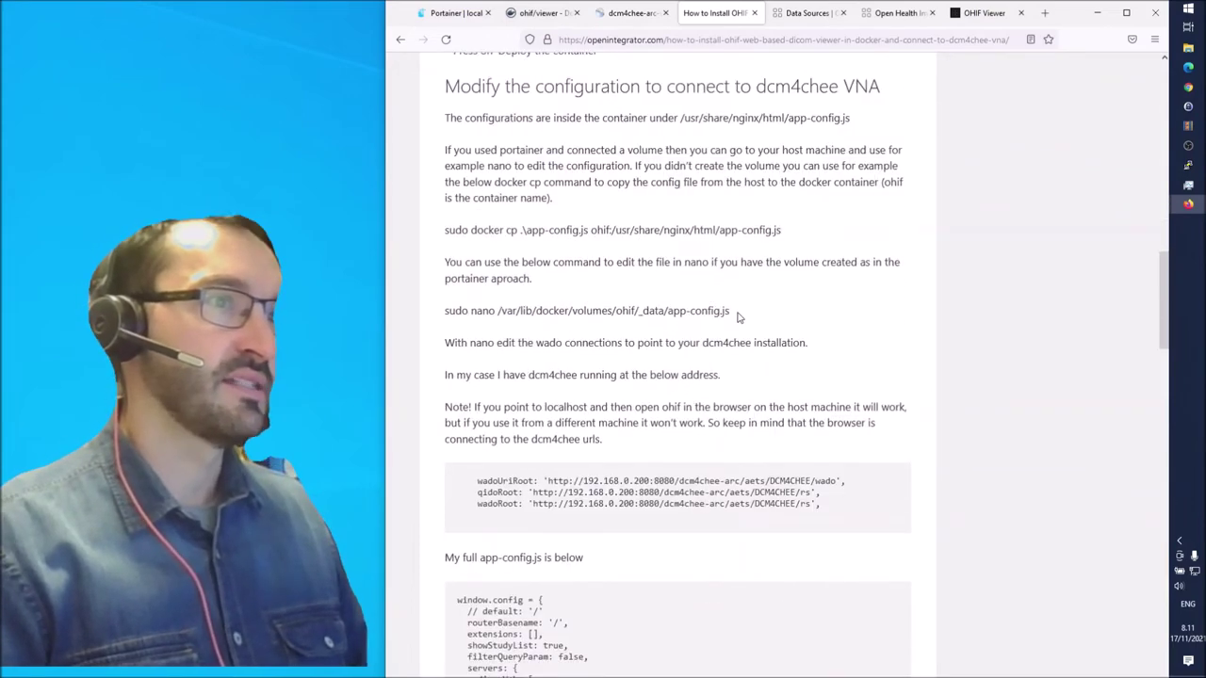
{"action": "left_click_drag", "start_coordinate": [740, 314], "coordinate": [670, 316]}
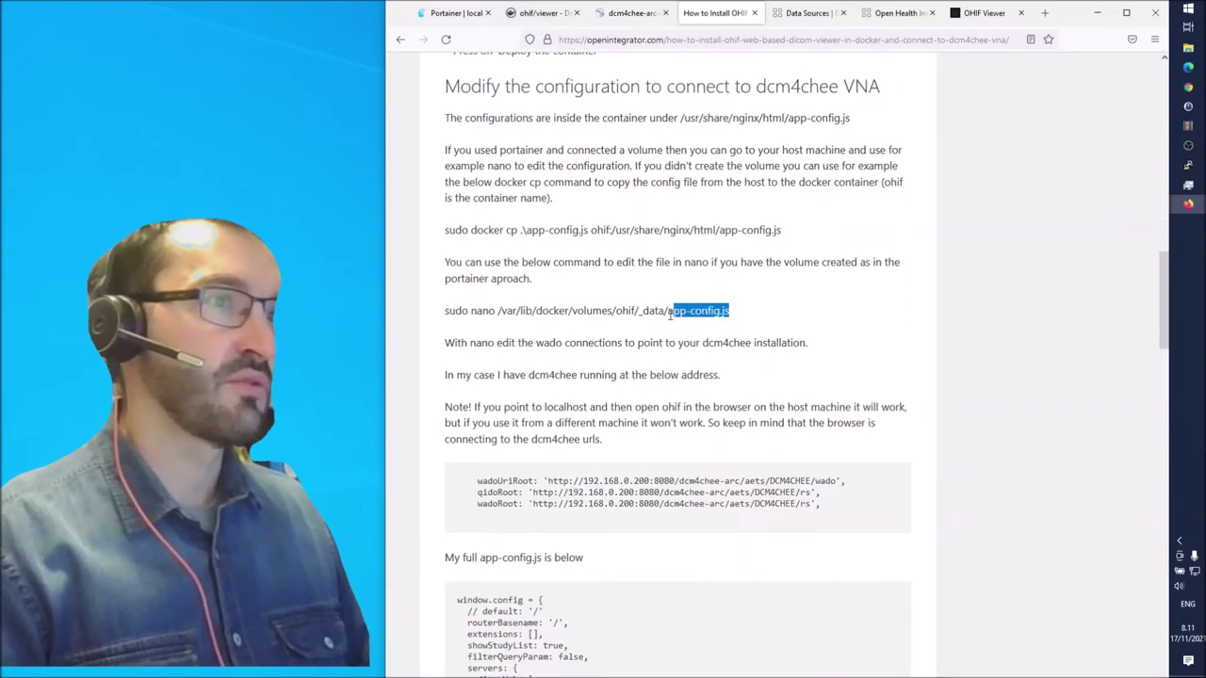
{"action": "left_click", "coordinate": [796, 11]}
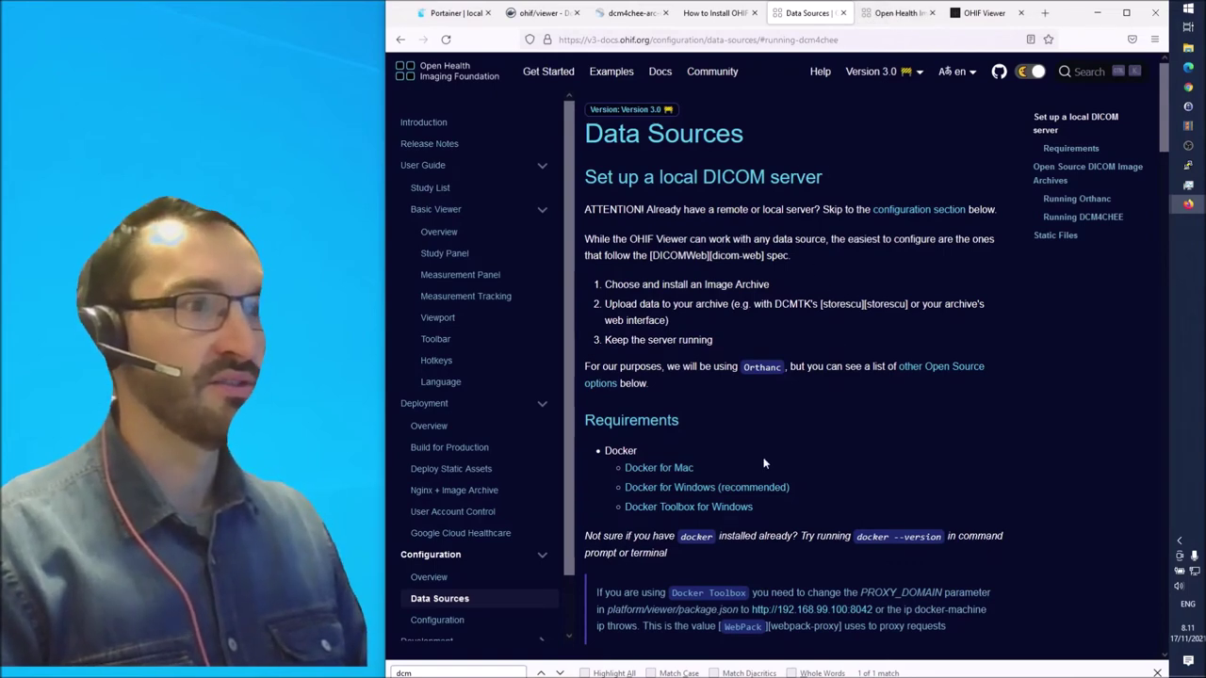
{"action": "scroll", "coordinate": [745, 456], "scroll_direction": "down", "scroll_amount": 15}
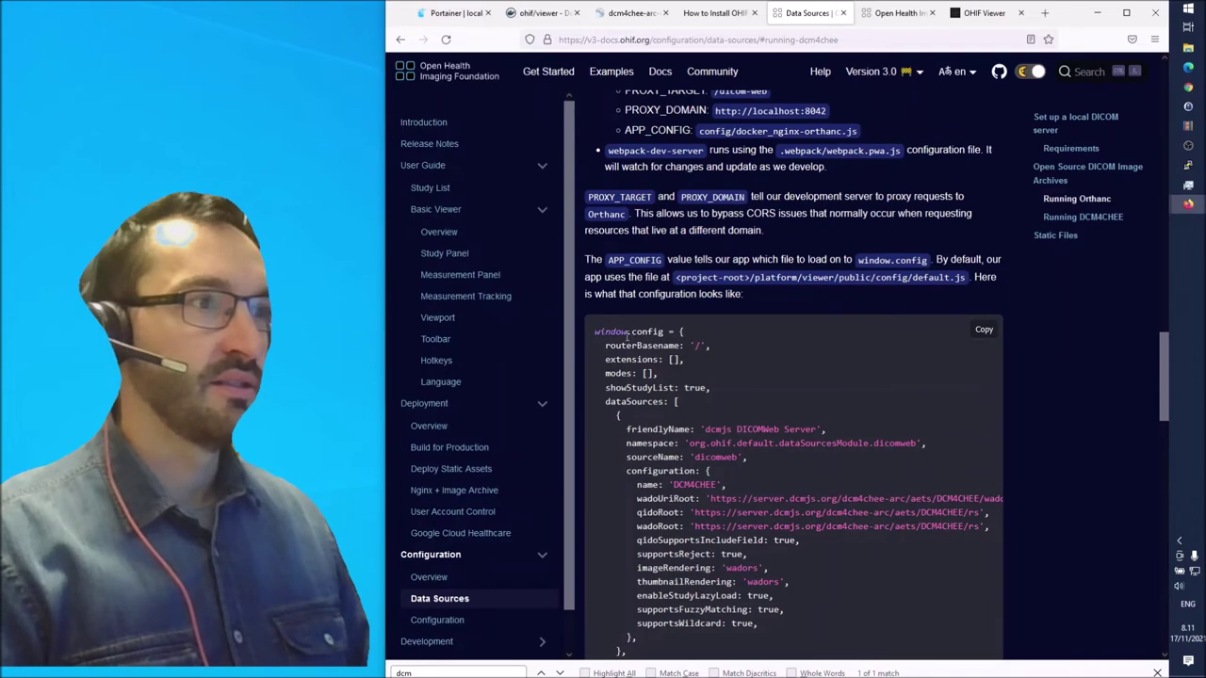
{"action": "scroll", "coordinate": [784, 389], "scroll_direction": "down", "scroll_amount": 2}
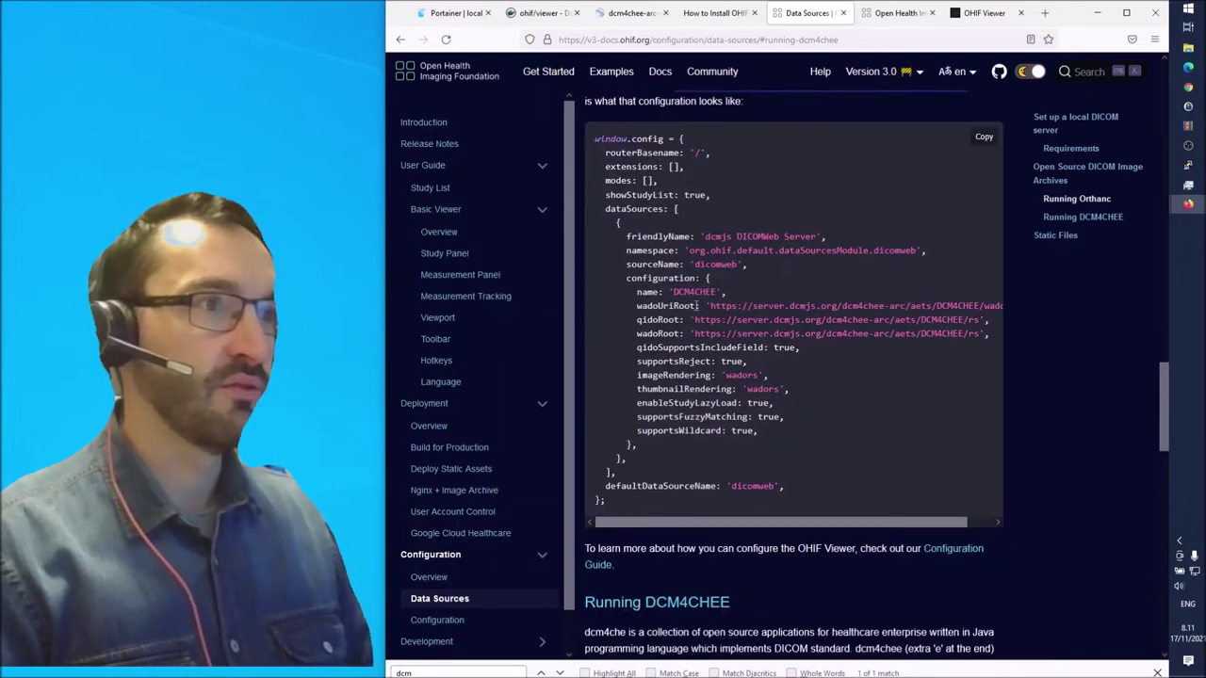
{"action": "left_click_drag", "start_coordinate": [698, 305], "coordinate": [982, 334]}
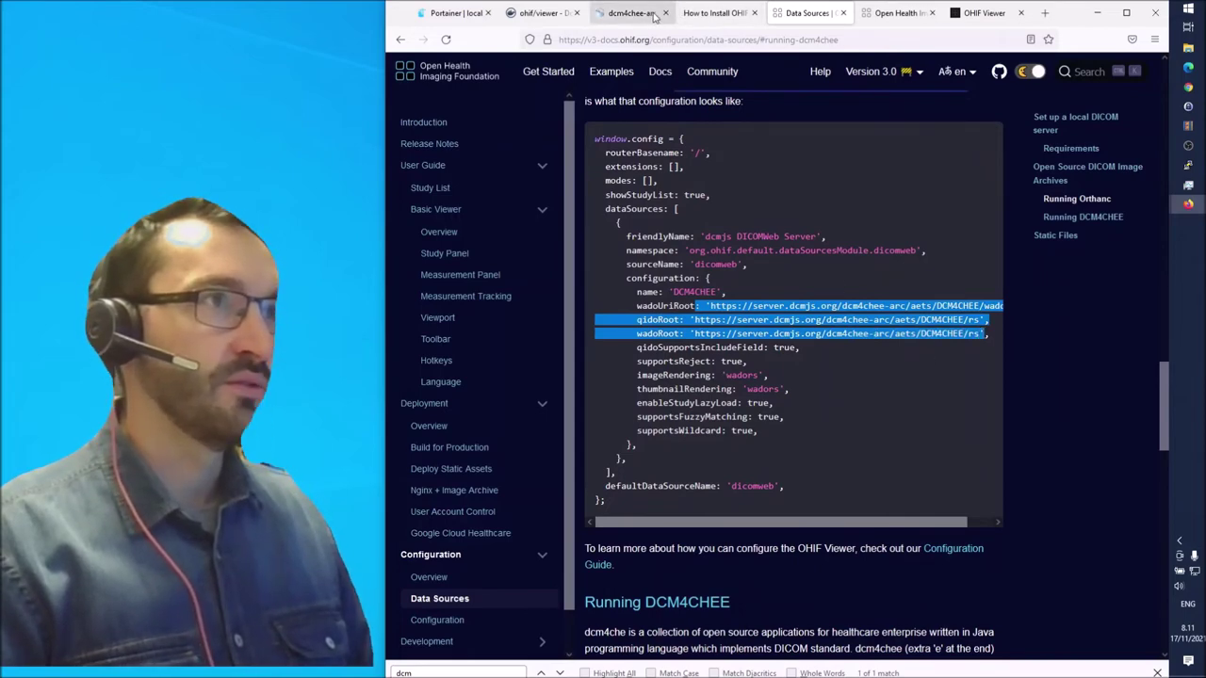
{"action": "left_click", "coordinate": [713, 12]}
{"action": "left_click_drag", "start_coordinate": [827, 510], "coordinate": [450, 487]}
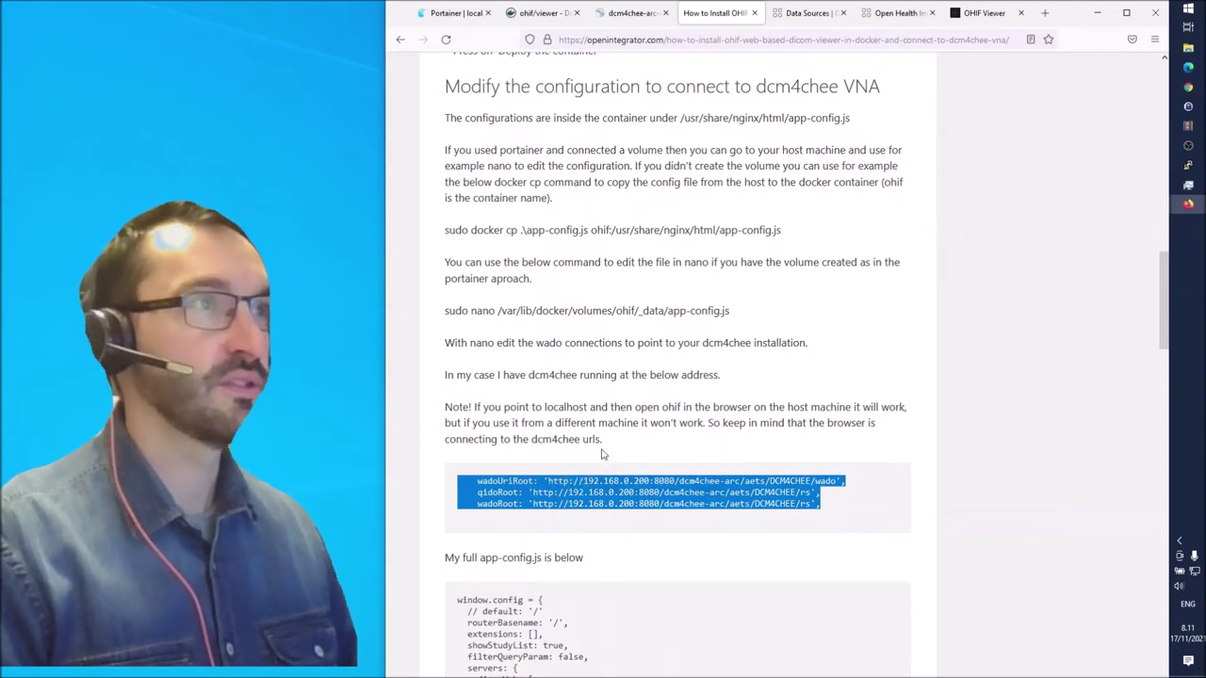
{"action": "left_click", "coordinate": [661, 563]}
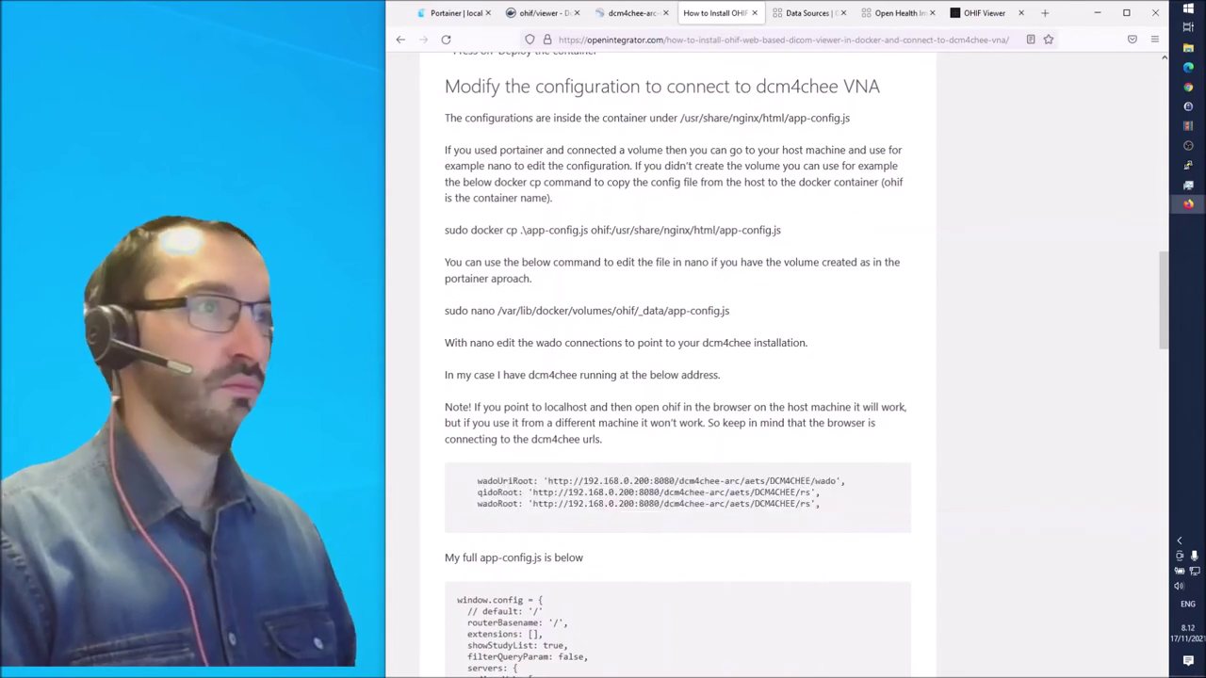
- Look up the ohif volume's mount path /var/lib/docker/volumes/ohif/_data in the ohif container's details
{"action": "left_click", "coordinate": [1188, 165]}
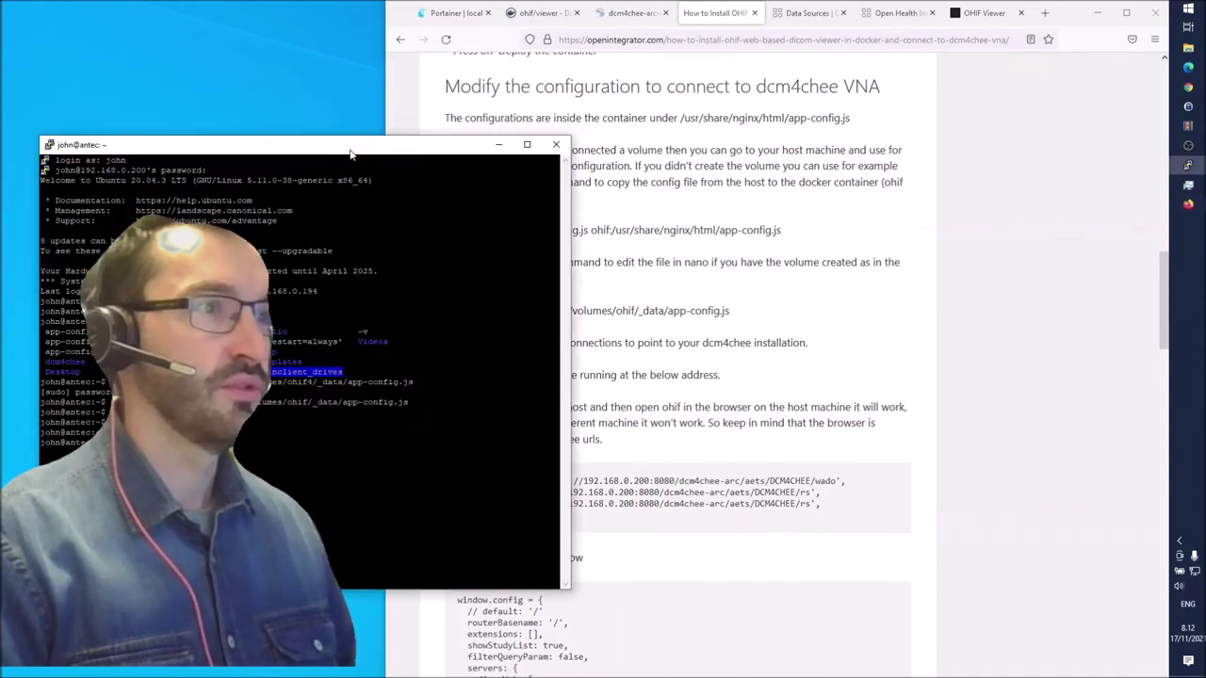
{"action": "left_click", "coordinate": [456, 12]}
{"action": "left_click", "coordinate": [589, 234]}
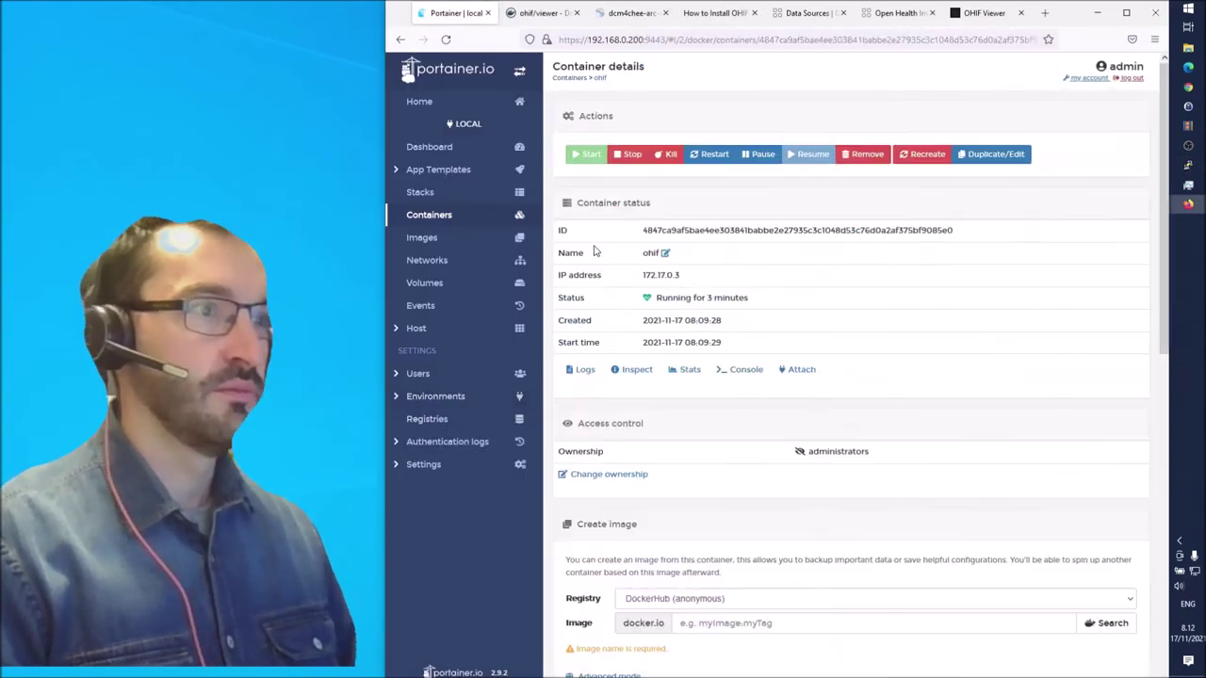
{"action": "scroll", "coordinate": [743, 442], "scroll_direction": "down", "scroll_amount": 8}
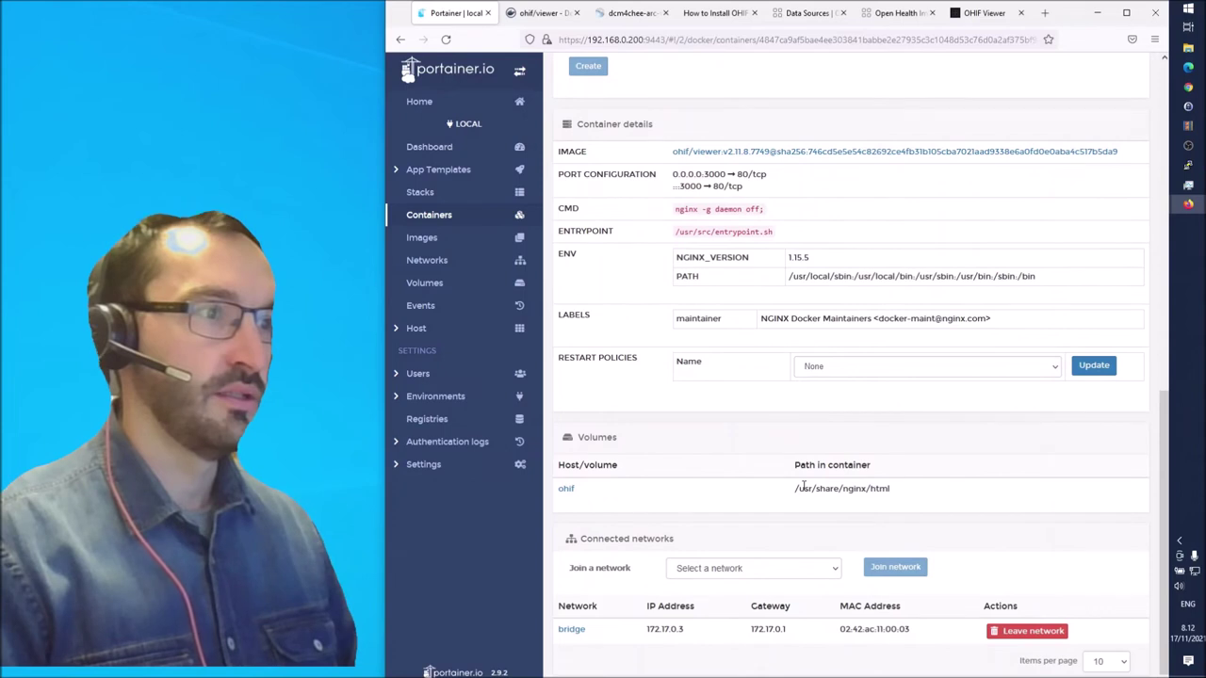
{"action": "left_click", "coordinate": [566, 492]}
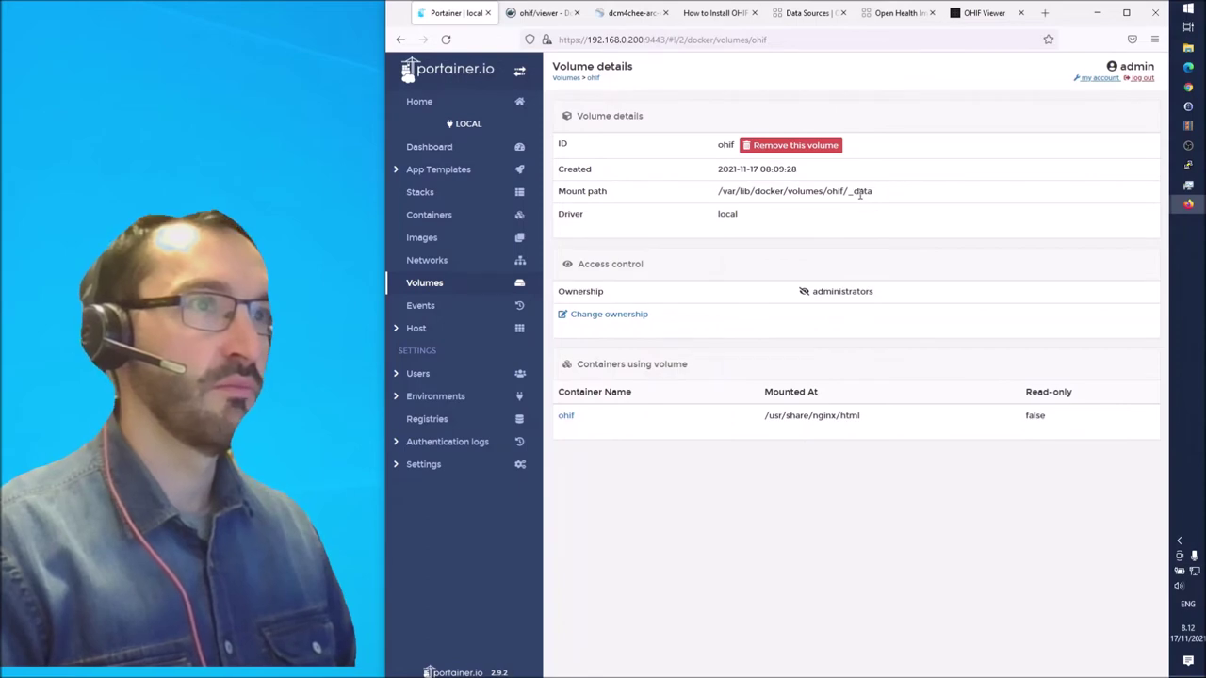
{"action": "triple_click", "coordinate": [766, 192]}
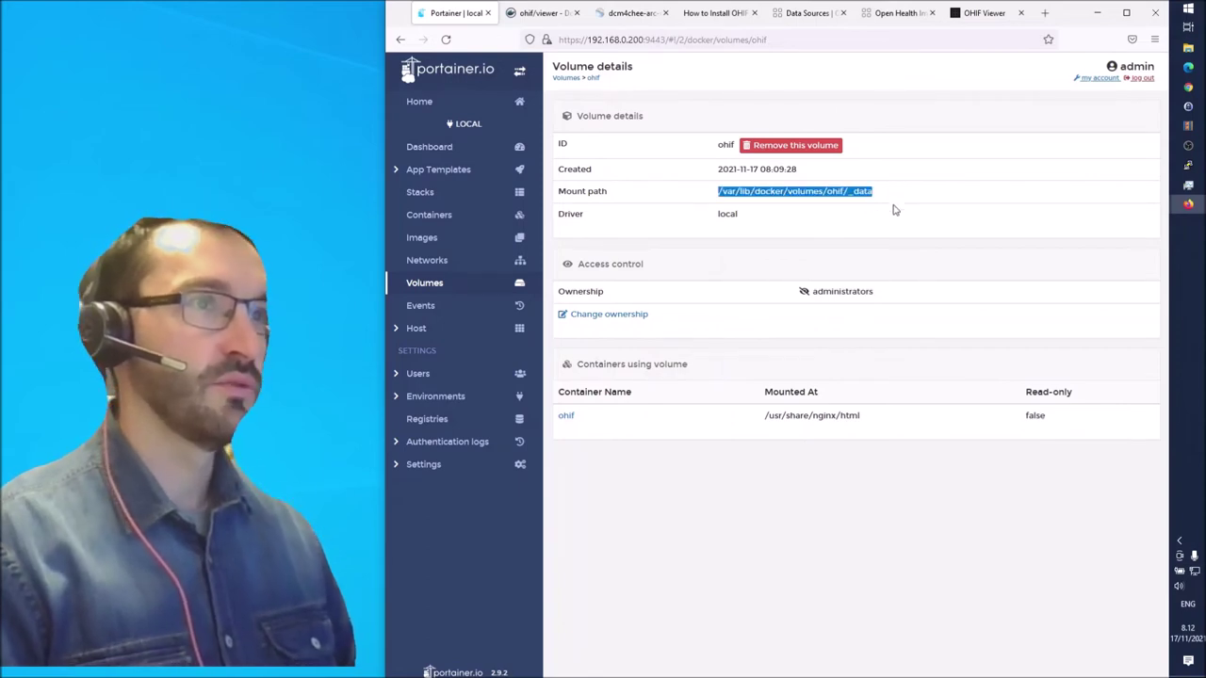
{"action": "left_click", "coordinate": [545, 17]}
- Open app-config.js in nano with the article's sudo nano command and cut the demo URL lines
{"action": "left_click", "coordinate": [716, 13]}
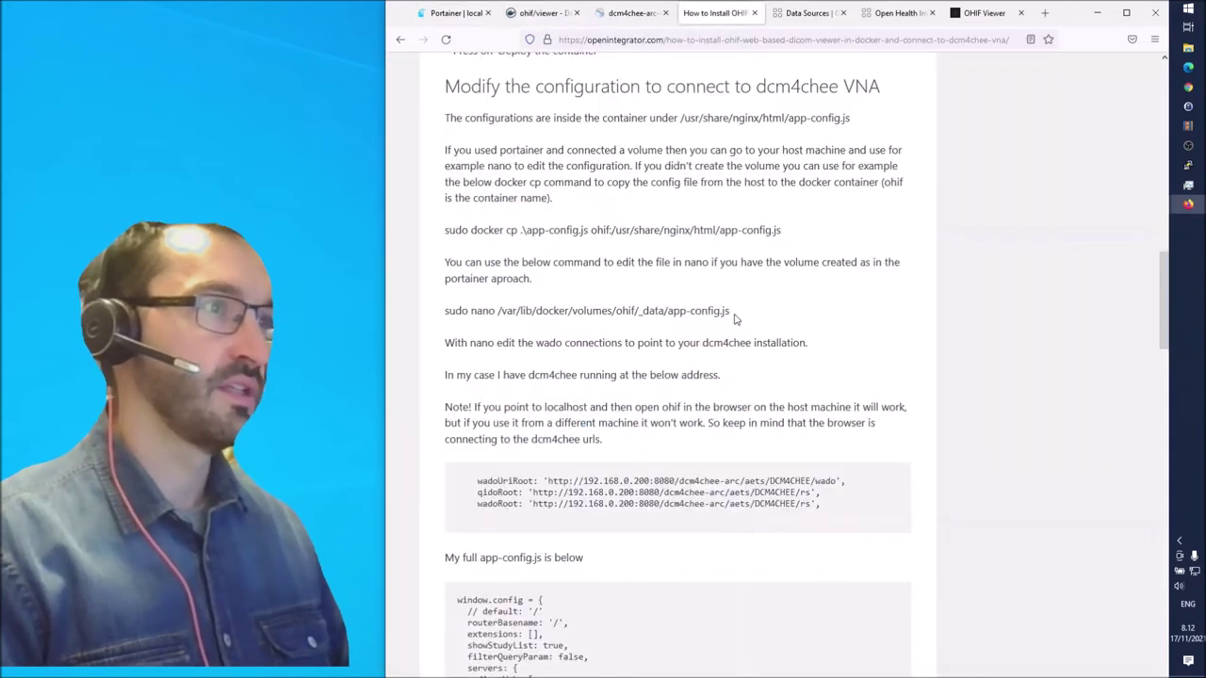
{"action": "left_click_drag", "start_coordinate": [731, 313], "coordinate": [446, 320]}
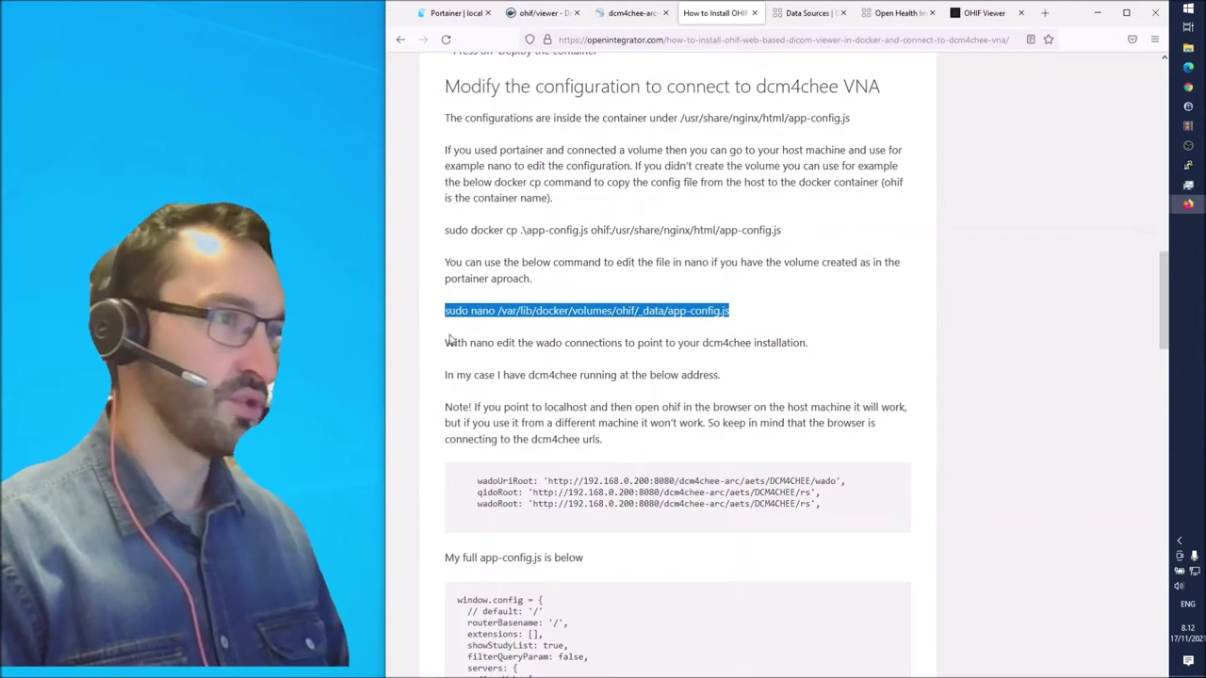
{"action": "key", "text": "alt+Tab"}
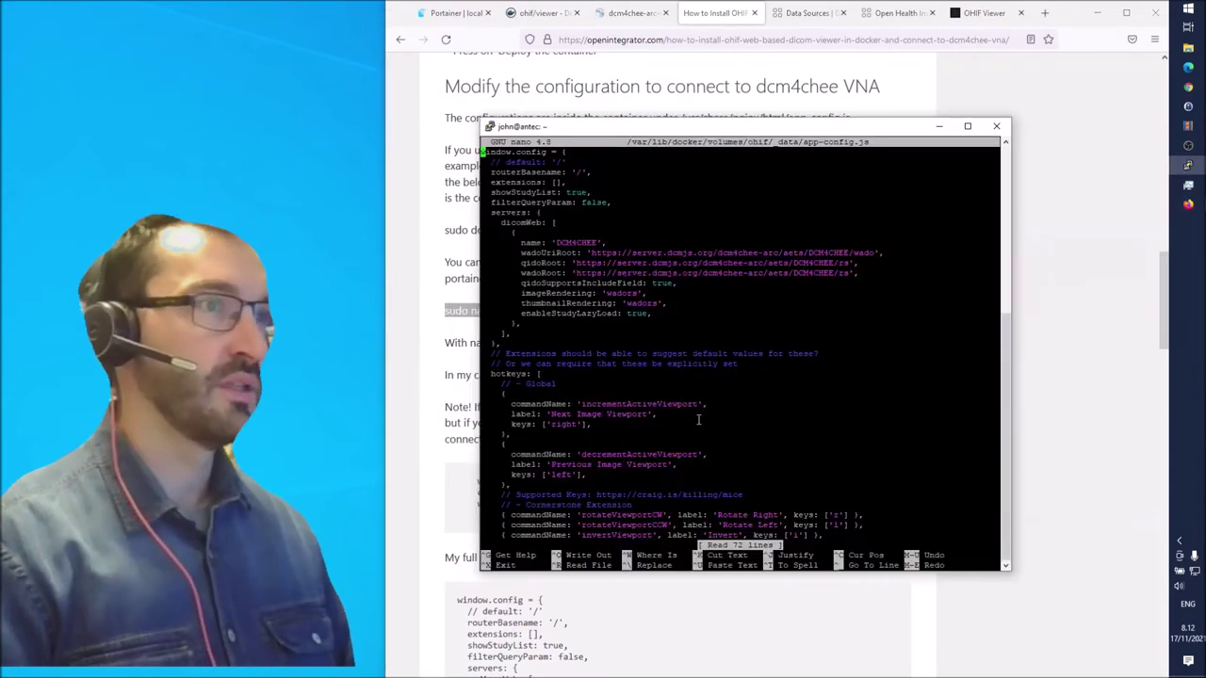
{"action": "key", "text": "Down"}
{"action": "key", "text": "Down"}
{"action": "key", "text": "Down"}
{"action": "key", "text": "Down"}
{"action": "key", "text": "Down"}
{"action": "key", "text": "Down"}
{"action": "key", "text": "Down"}
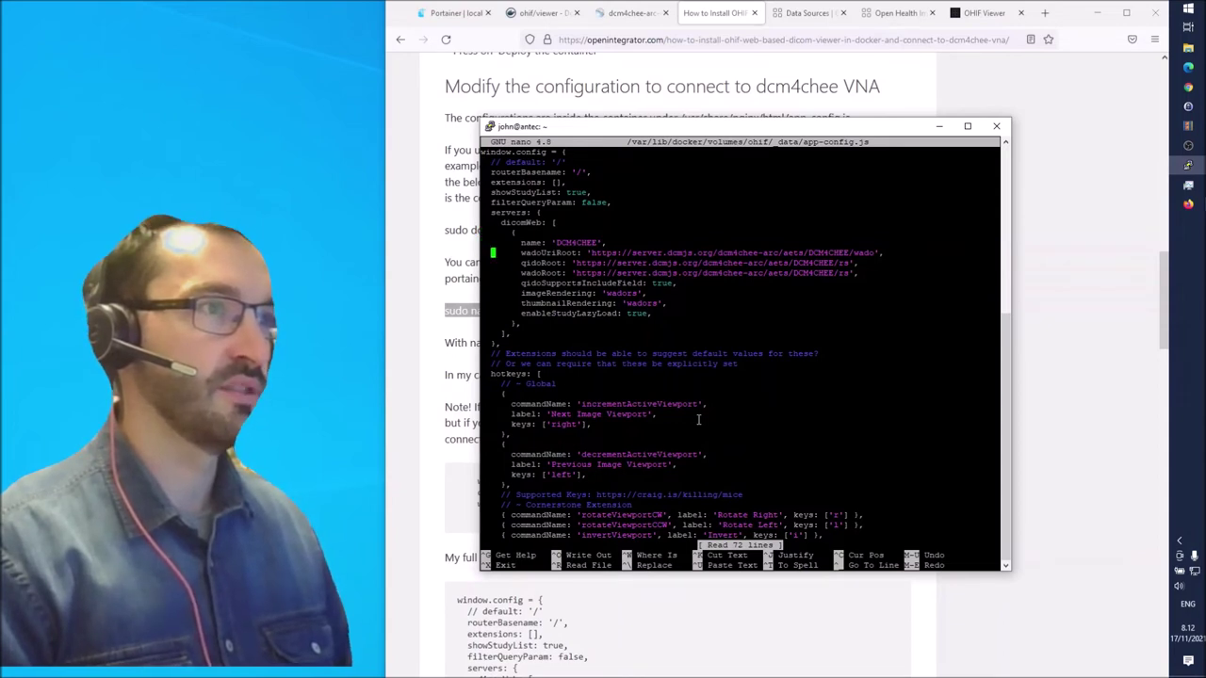
{"action": "key", "text": "Right"}
{"action": "key", "text": "Right"}
{"action": "key", "text": "Right"}
{"action": "key", "text": "Right"}
{"action": "key", "text": "Right"}
{"action": "key", "text": "Right"}
{"action": "key", "text": "Right"}
{"action": "key", "text": "Right"}
{"action": "key", "text": "Right"}
{"action": "key", "text": "Right"}
{"action": "key", "text": "Right"}
{"action": "key", "text": "Right"}
{"action": "key", "text": "Right"}
{"action": "key", "text": "Right"}
{"action": "key", "text": "Right"}
{"action": "key", "text": "Right"}
{"action": "key", "text": "Right"}
{"action": "key", "text": "Right"}
{"action": "key", "text": "Right"}
{"action": "key", "text": "Right"}
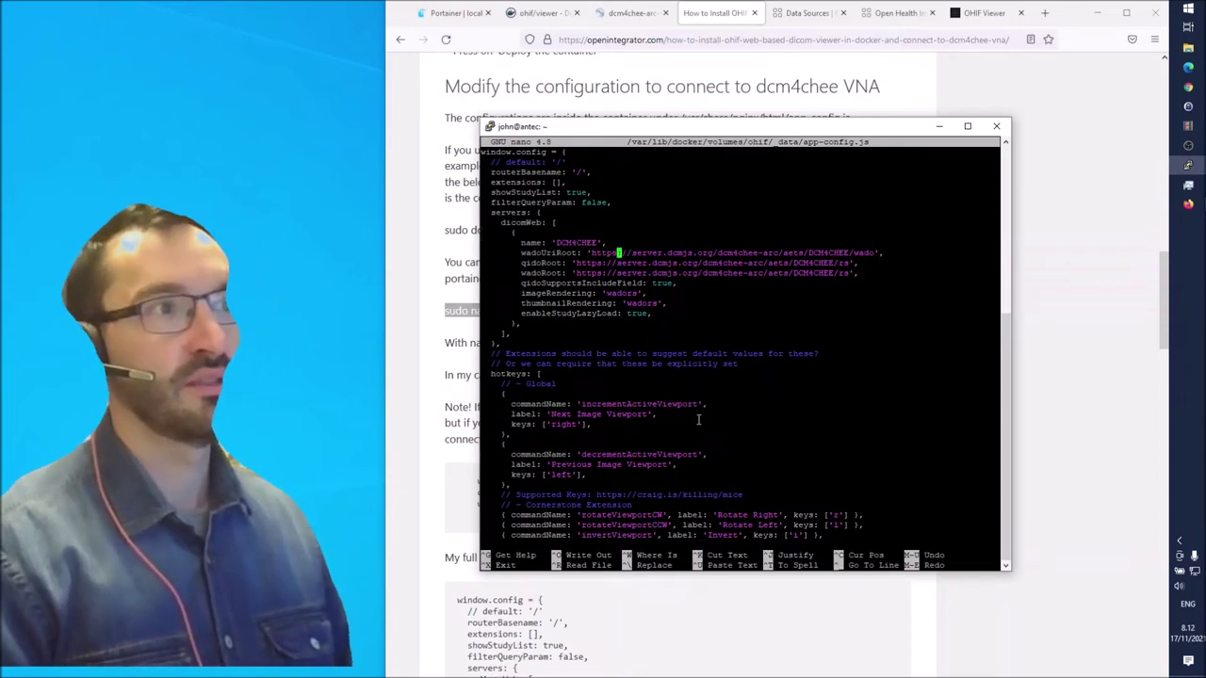
{"action": "key", "text": "Left"}
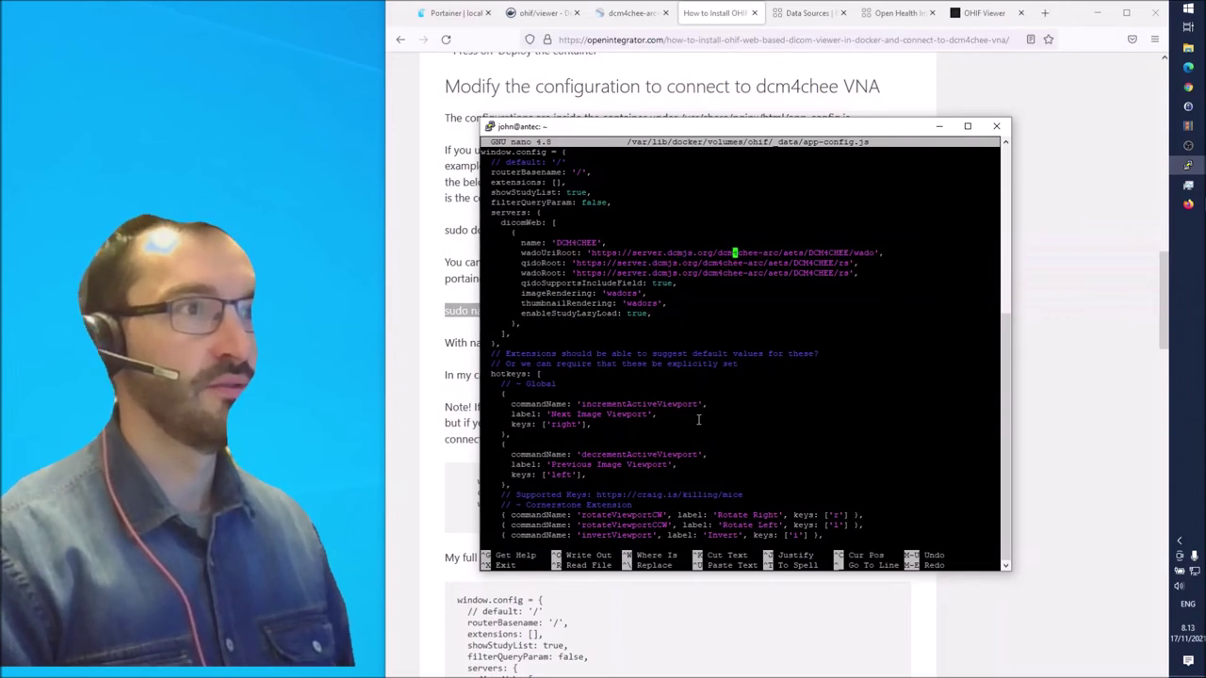
{"action": "key", "text": "Left"}
{"action": "key", "text": "Left"}
{"action": "key", "text": "Left"}
{"action": "key", "text": "Left"}
{"action": "key", "text": "Left"}
{"action": "key", "text": "Left"}
{"action": "key", "text": "Left"}
{"action": "key", "text": "Left"}
{"action": "key", "text": "Left"}
{"action": "key", "text": "Left"}
{"action": "key", "text": "Left"}
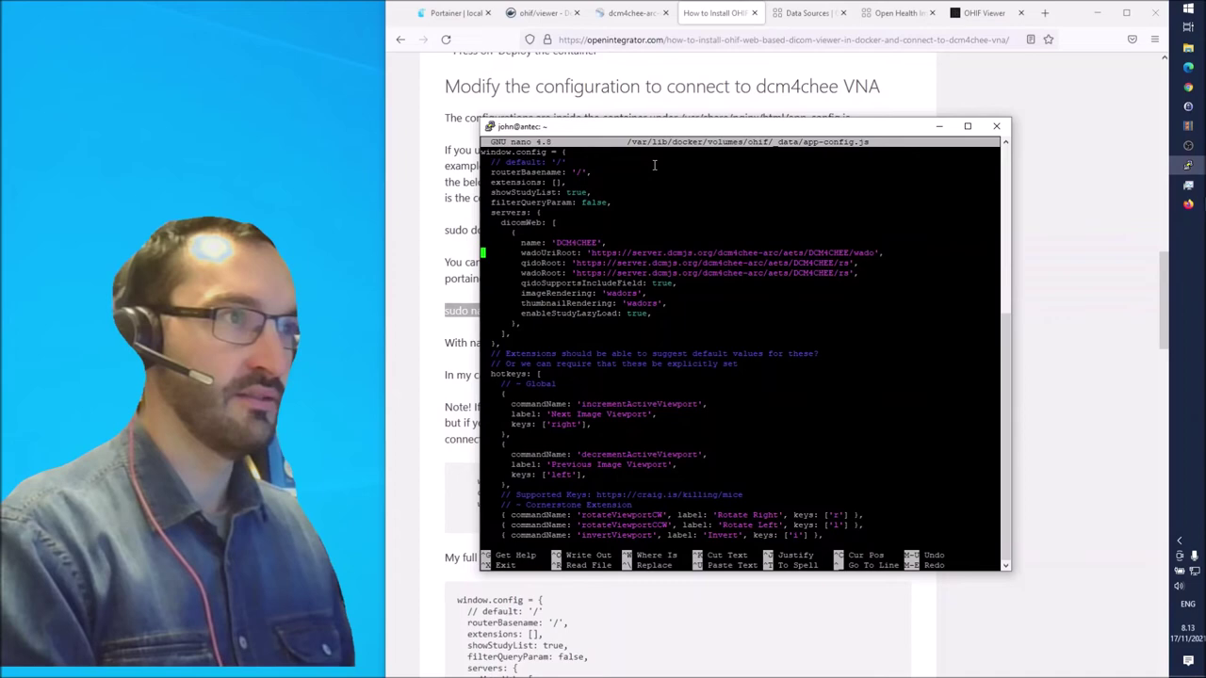
{"action": "key", "text": "ctrl+k"}
{"action": "key", "text": "ctrl+k"}
{"action": "key", "text": "ctrl+k"}
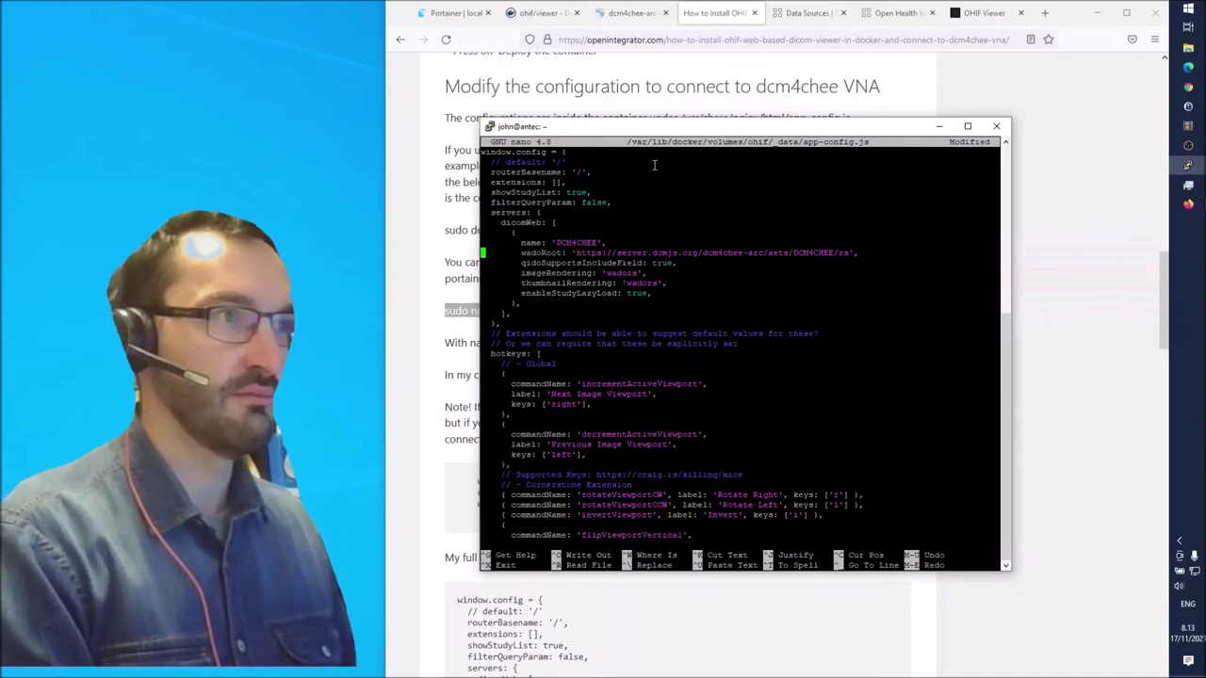
- Select the article's three dcm4chee URL lines for 192.168.0.200:8080
{"action": "key", "text": "alt+Tab"}
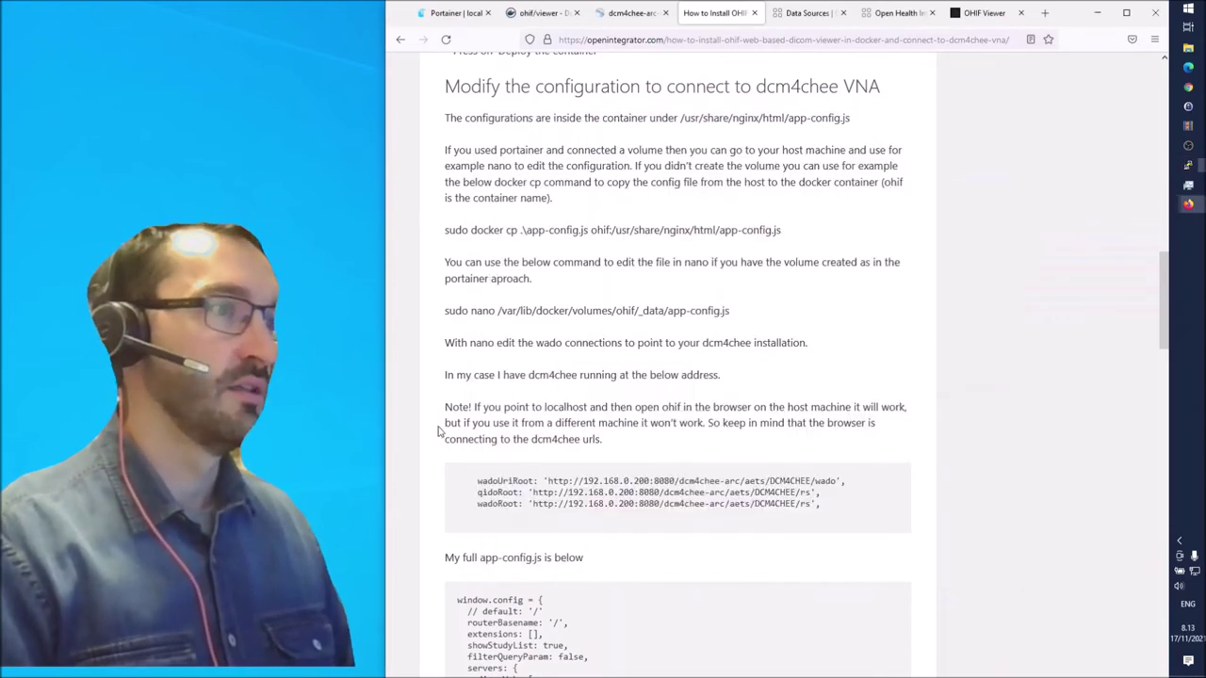
{"action": "left_click_drag", "start_coordinate": [828, 510], "coordinate": [454, 485]}
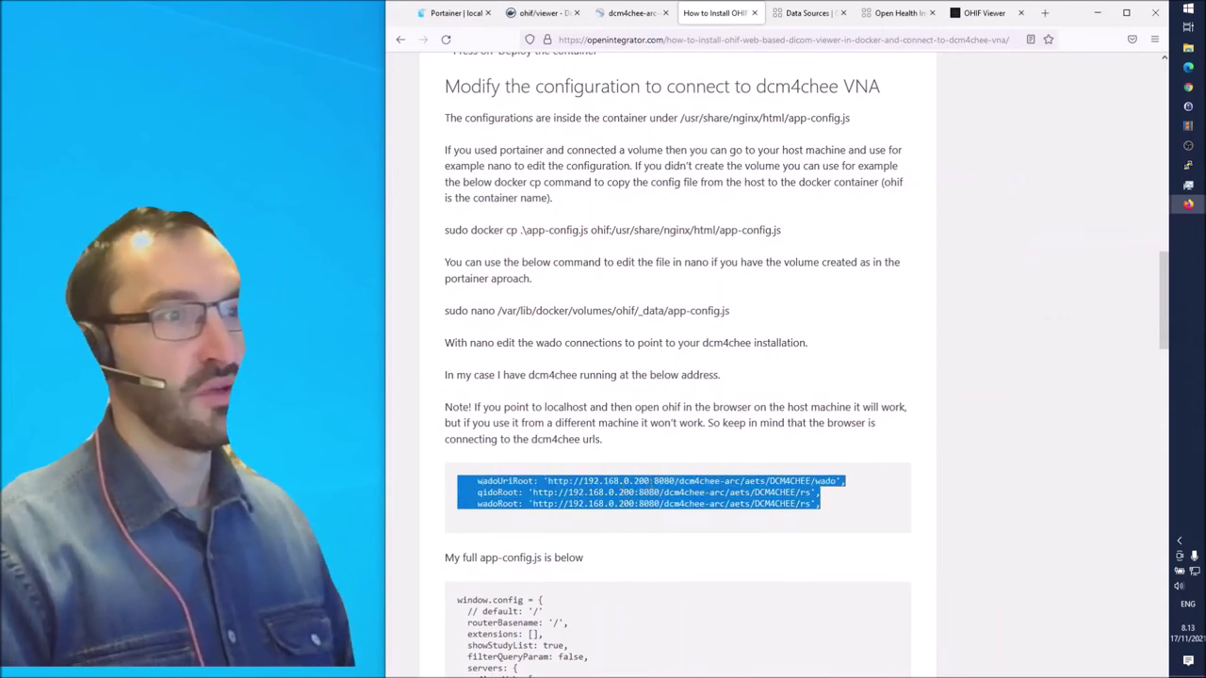
{"action": "left_click_drag", "start_coordinate": [649, 481], "coordinate": [592, 481]}
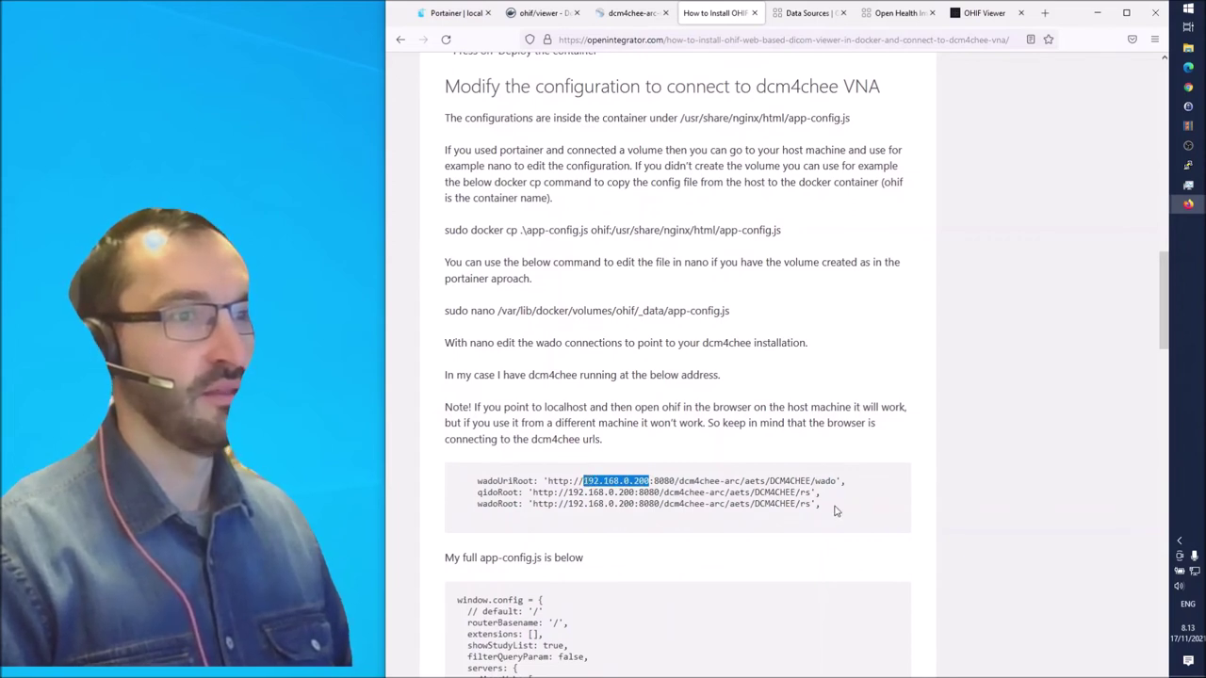
{"action": "left_click_drag", "start_coordinate": [834, 510], "coordinate": [441, 487]}
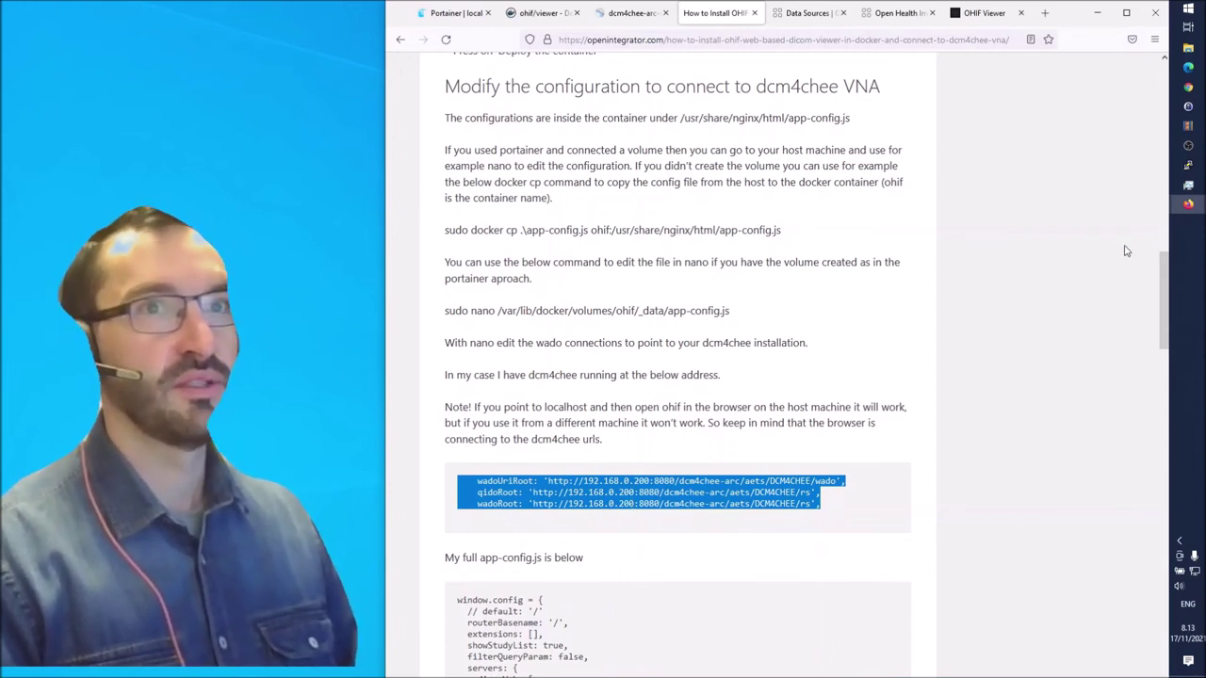
- Save app-config.js (72 lines) and exit nano back to the shell
{"action": "left_click", "coordinate": [1188, 165]}
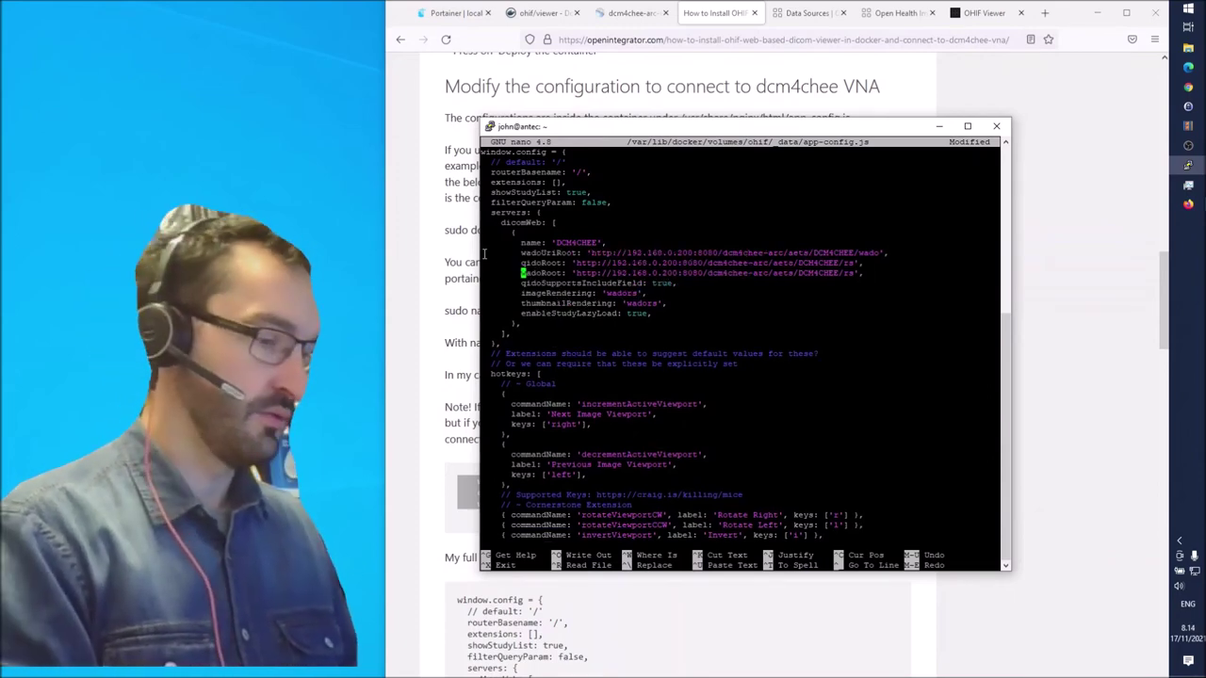
{"action": "key", "text": "ctrl+o"}
{"action": "key", "text": "Return"}
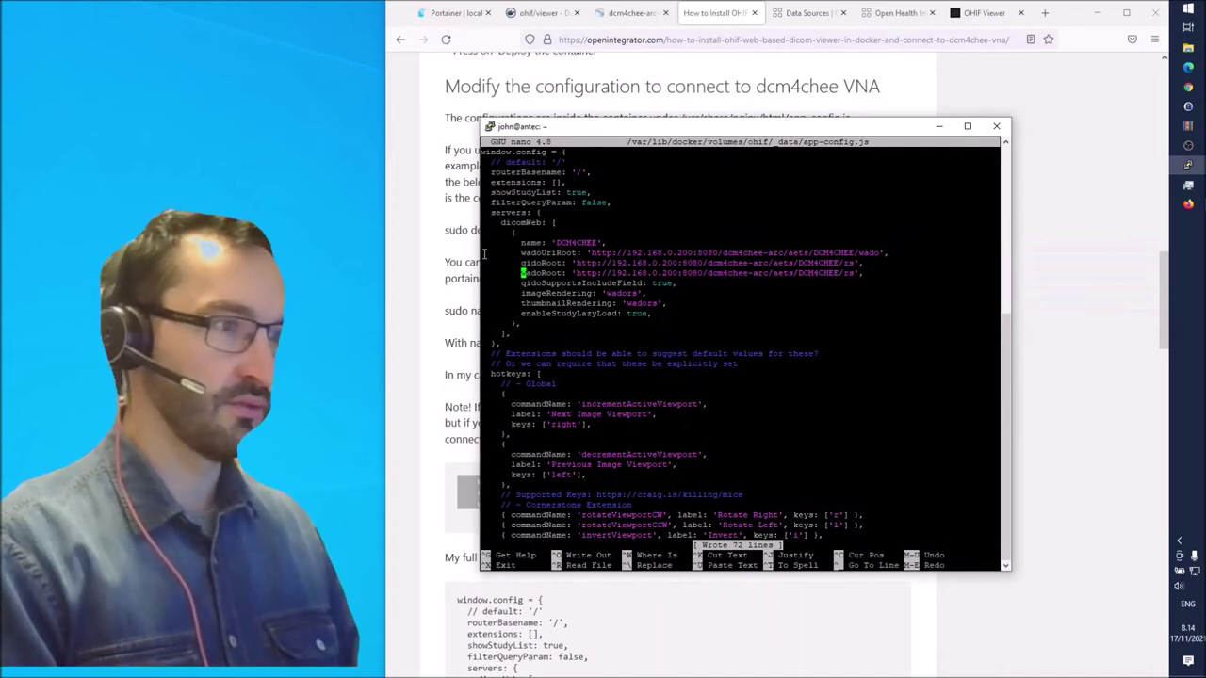
{"action": "key", "text": "ctrl+x"}
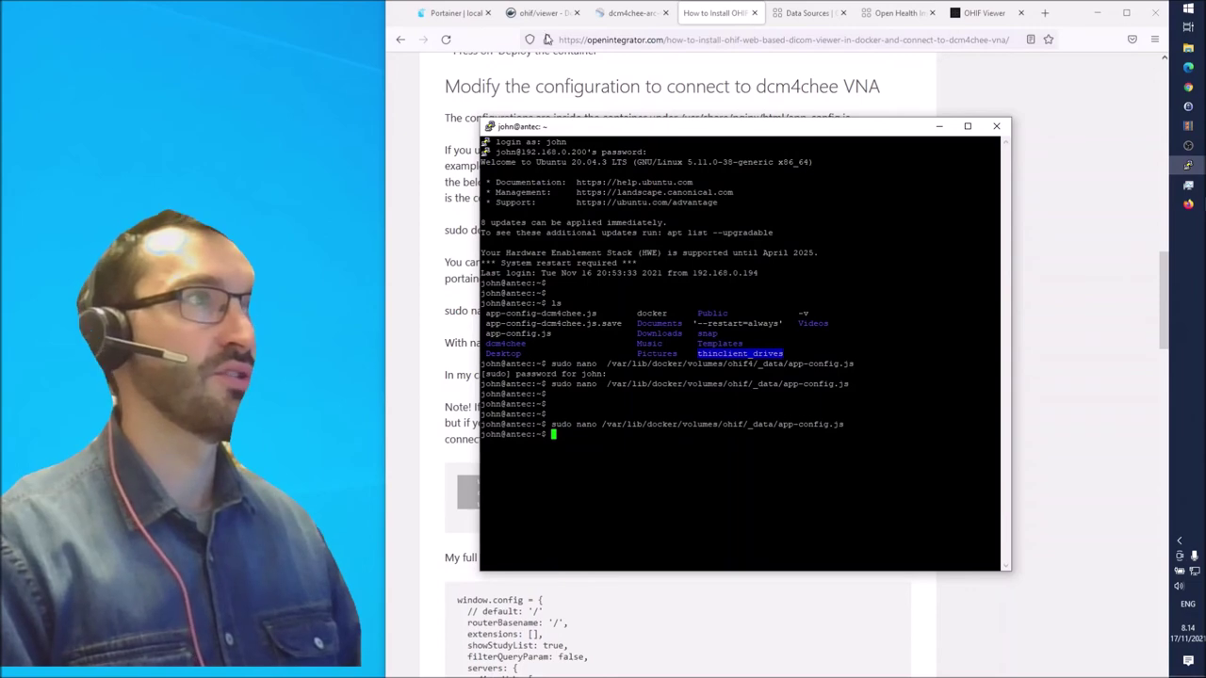
- Restart the ohif container in Portainer's container list, then return to the OHIF Viewer
{"action": "left_click", "coordinate": [456, 13]}
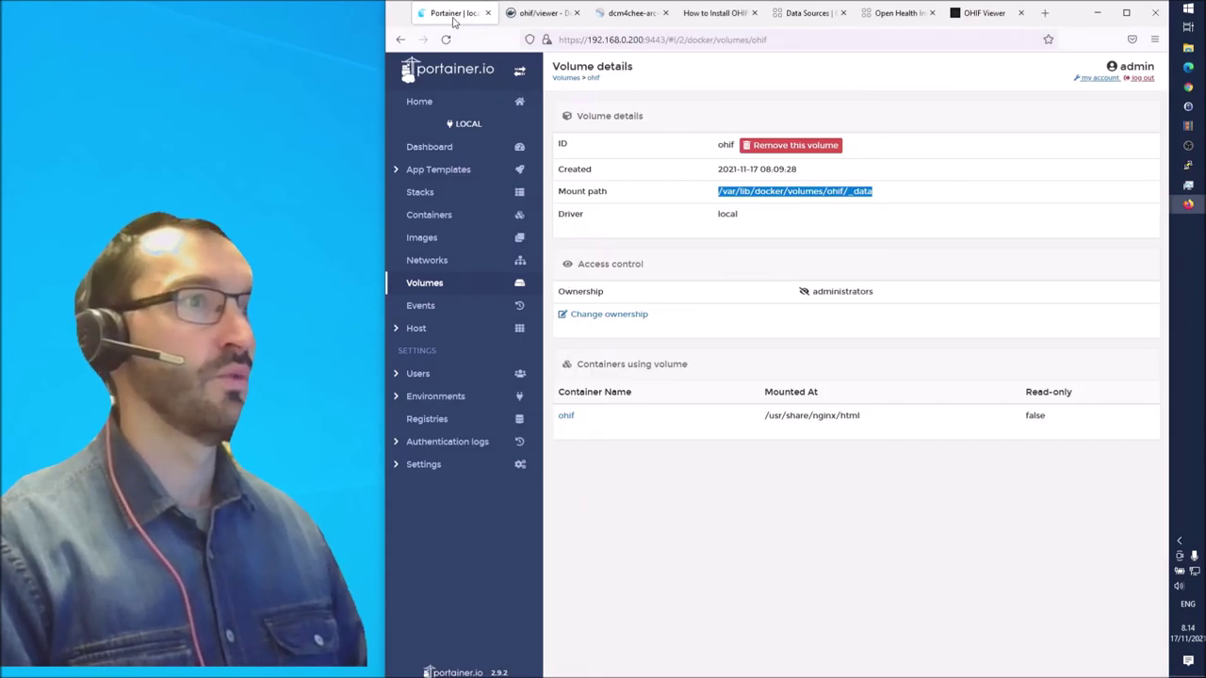
{"action": "left_click", "coordinate": [435, 220]}
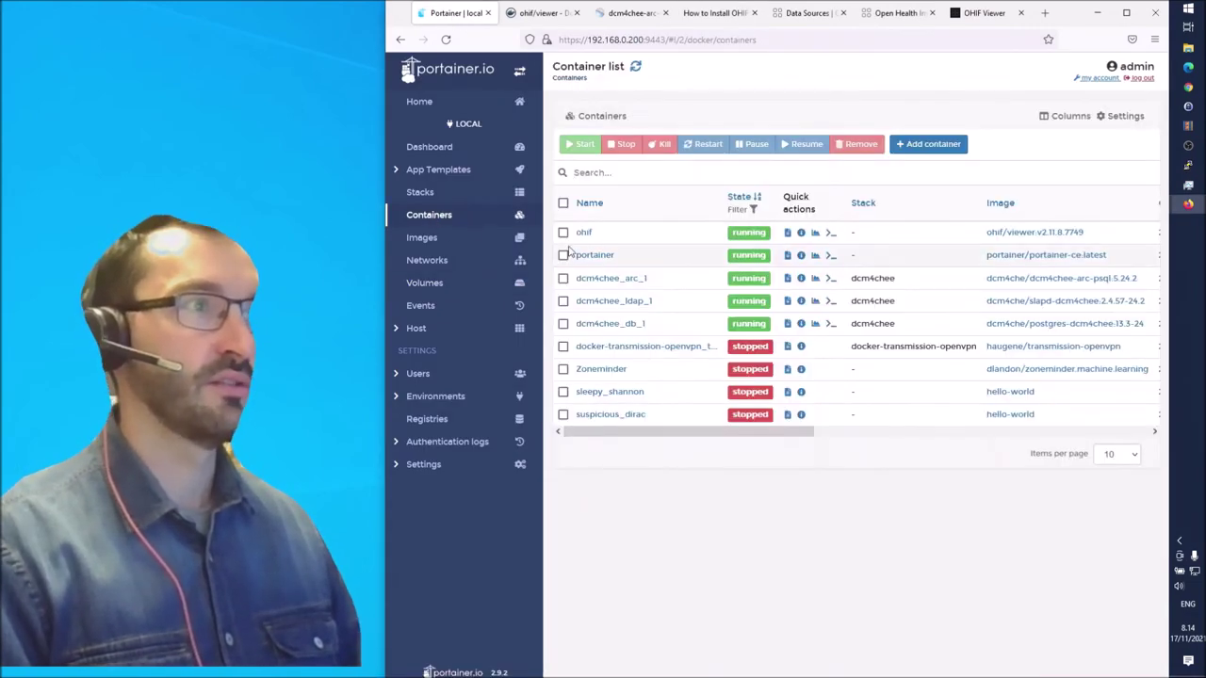
{"action": "left_click", "coordinate": [562, 231]}
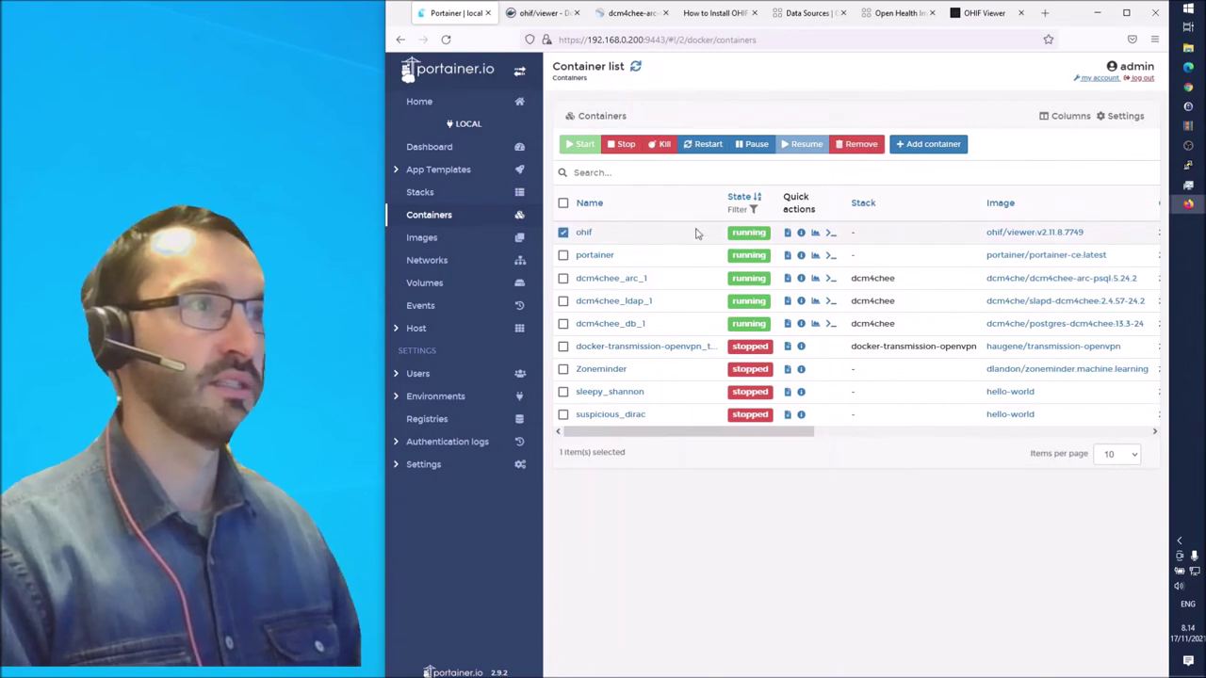
{"action": "left_click", "coordinate": [702, 144]}
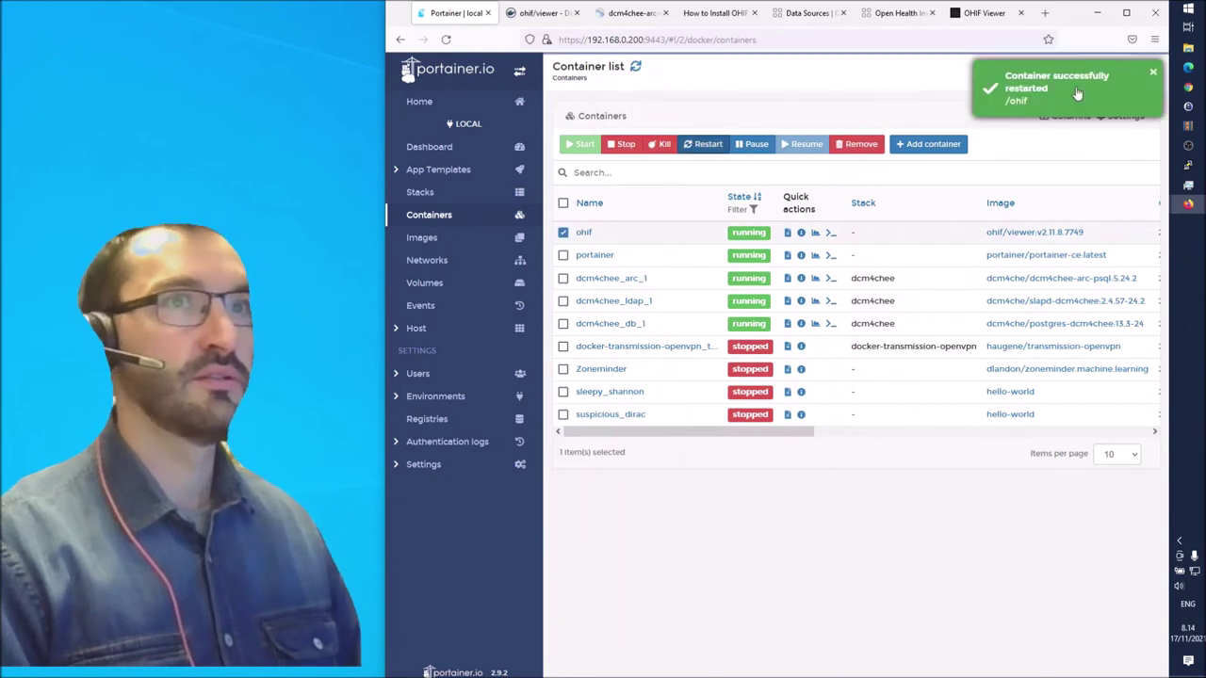
{"action": "left_click", "coordinate": [986, 14]}
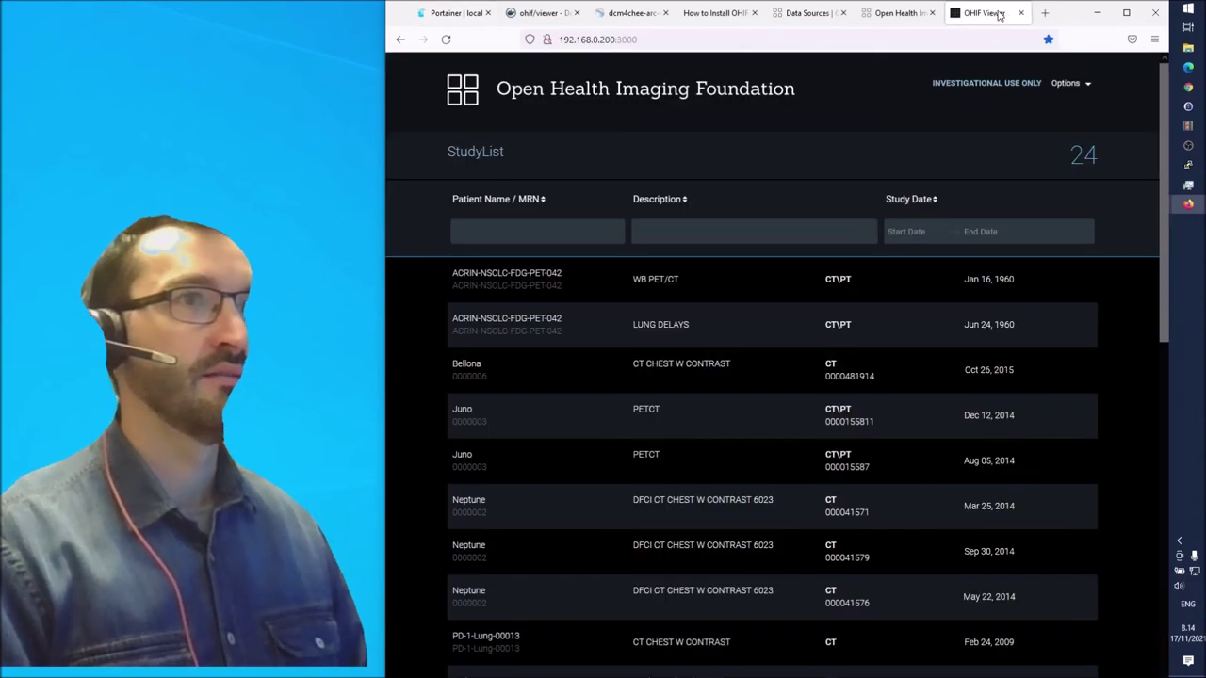
- Reload the OHIF Viewer study list and scroll through the listed studies
{"action": "left_click", "coordinate": [446, 40]}
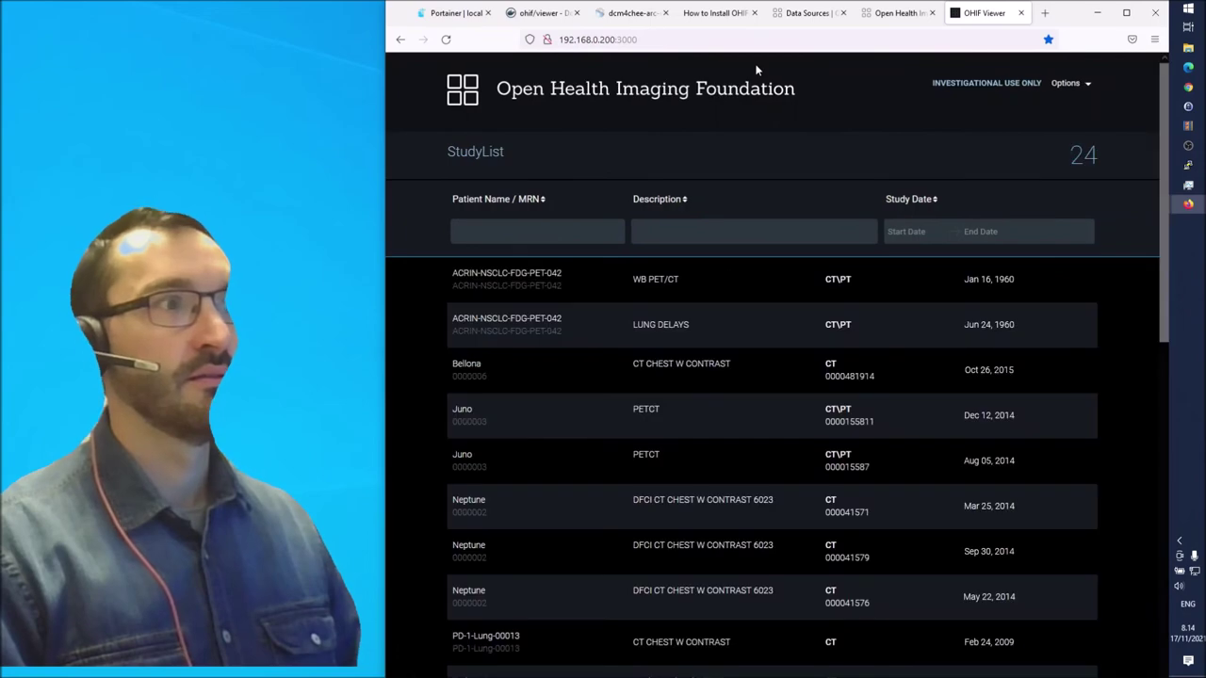
{"action": "scroll", "coordinate": [787, 471], "scroll_direction": "down", "scroll_amount": 3}
{"action": "scroll", "coordinate": [791, 478], "scroll_direction": "down", "scroll_amount": 1}
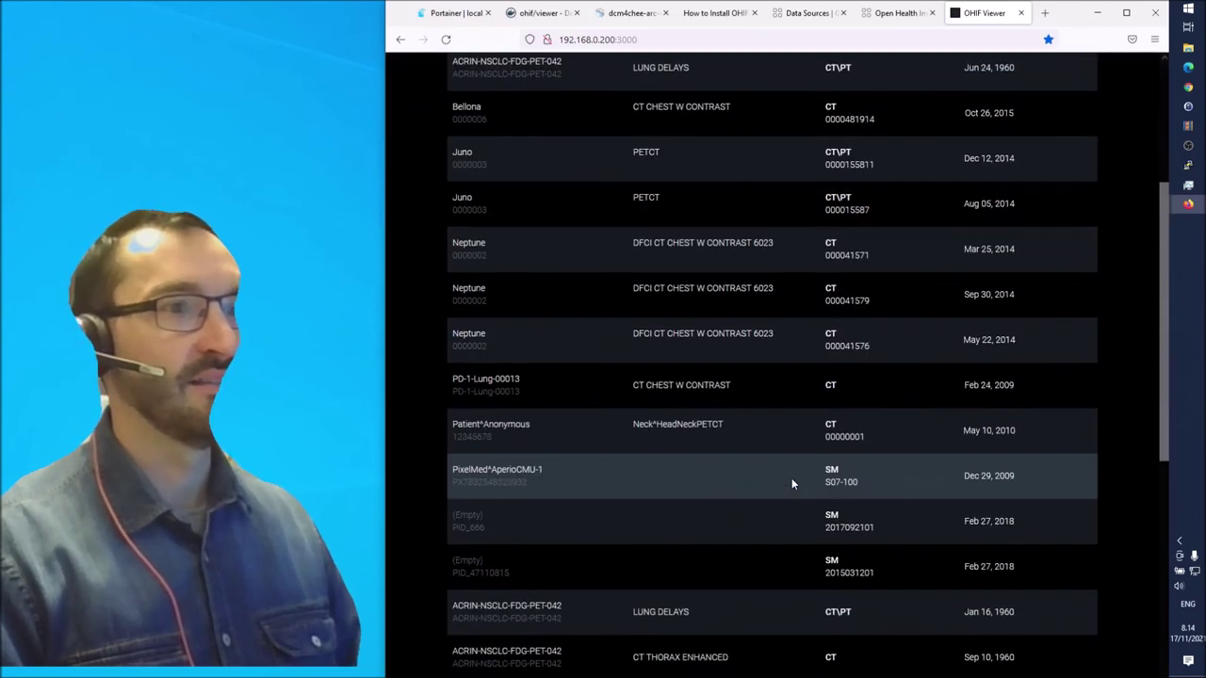
{"action": "scroll", "coordinate": [792, 478], "scroll_direction": "down", "scroll_amount": 4}
{"action": "scroll", "coordinate": [791, 478], "scroll_direction": "up", "scroll_amount": 8}
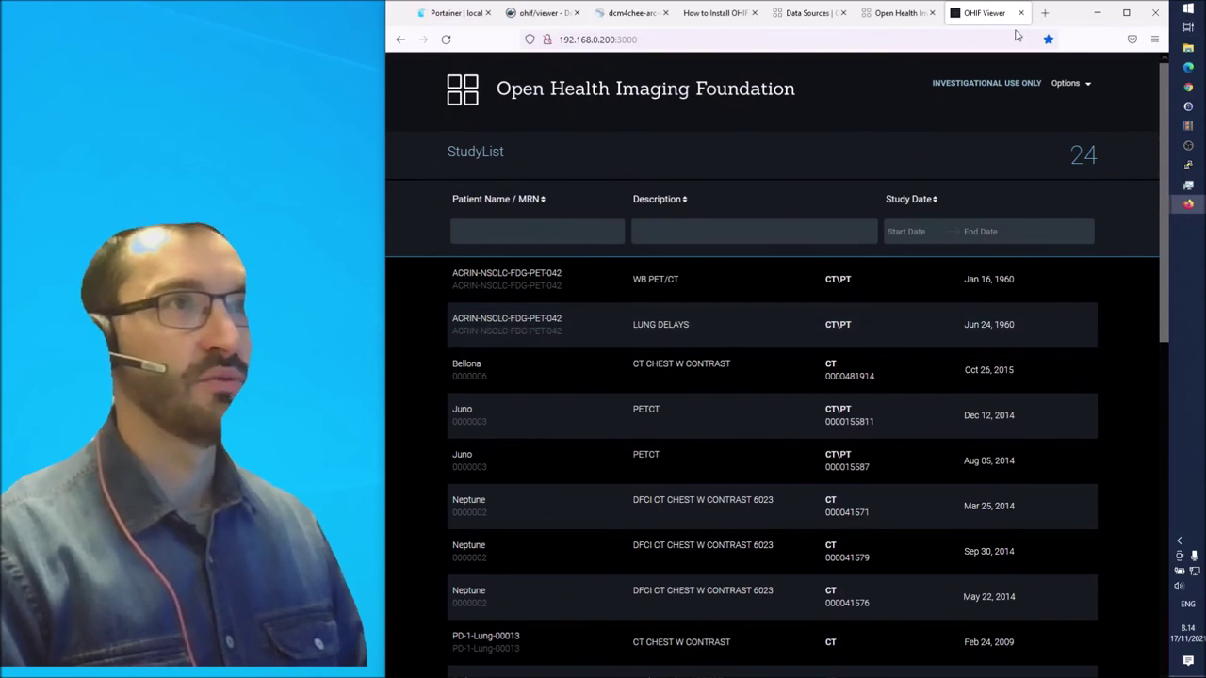
- Clear Firefox's cookies, site data and cached web content, then reload the OHIF Viewer
{"action": "left_click", "coordinate": [1154, 38]}
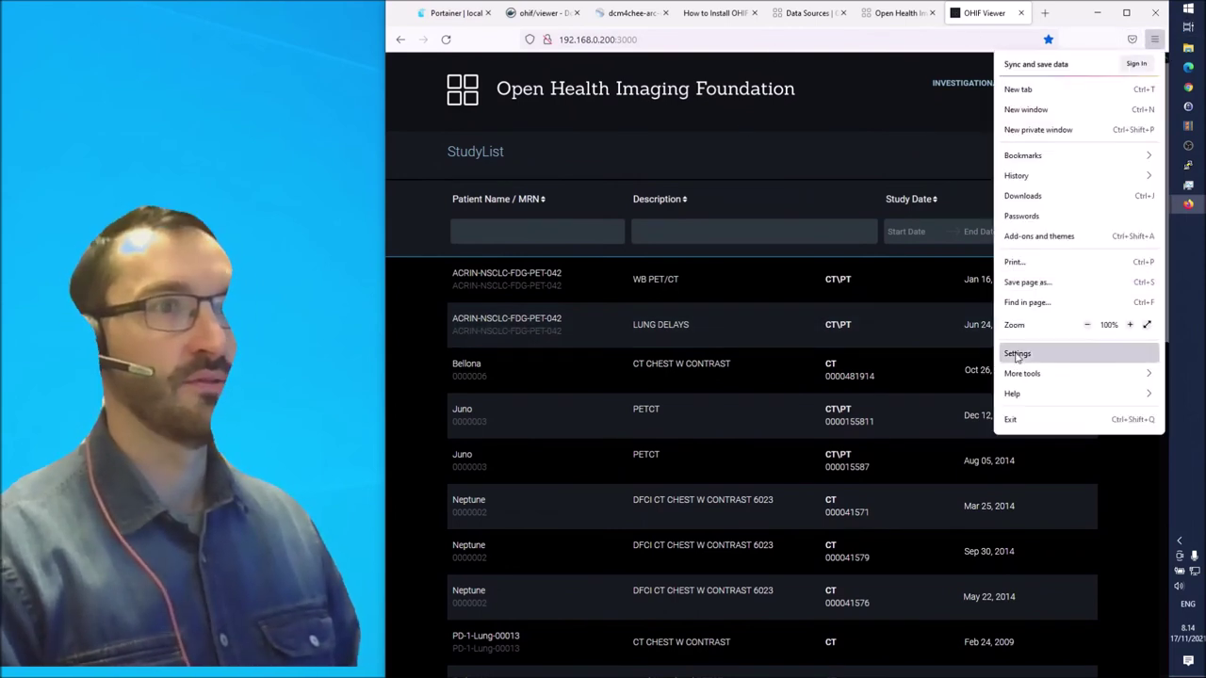
{"action": "left_click", "coordinate": [1025, 353]}
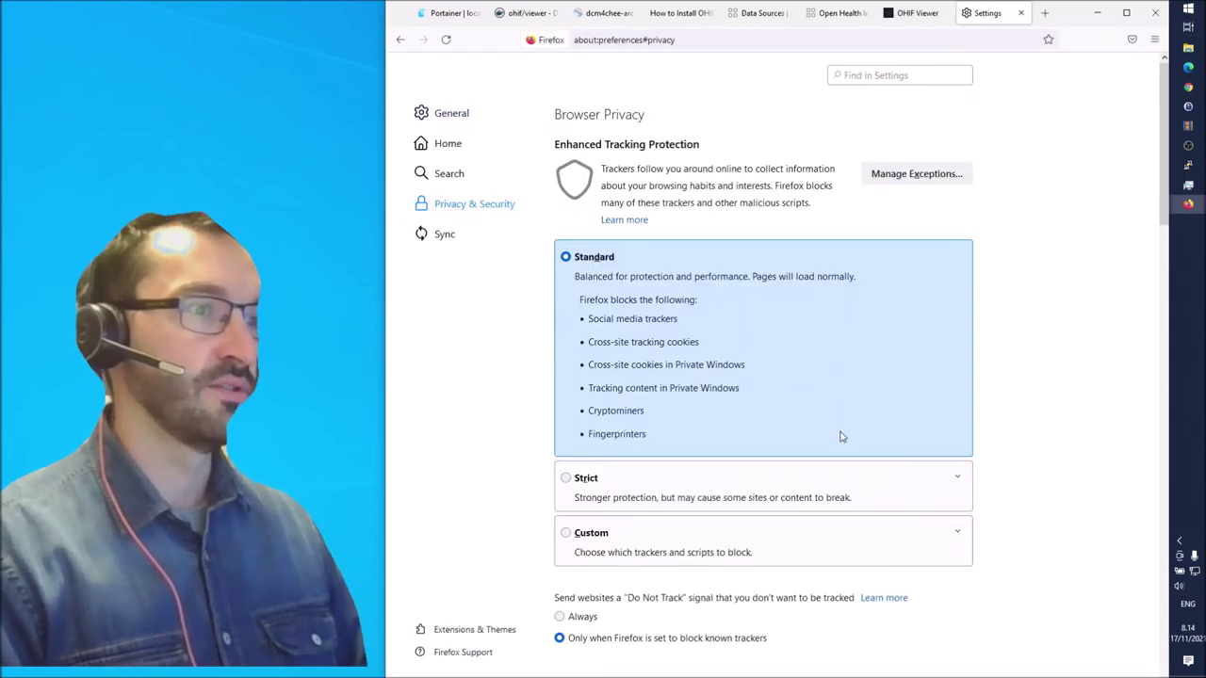
{"action": "scroll", "coordinate": [839, 434], "scroll_direction": "down", "scroll_amount": 5}
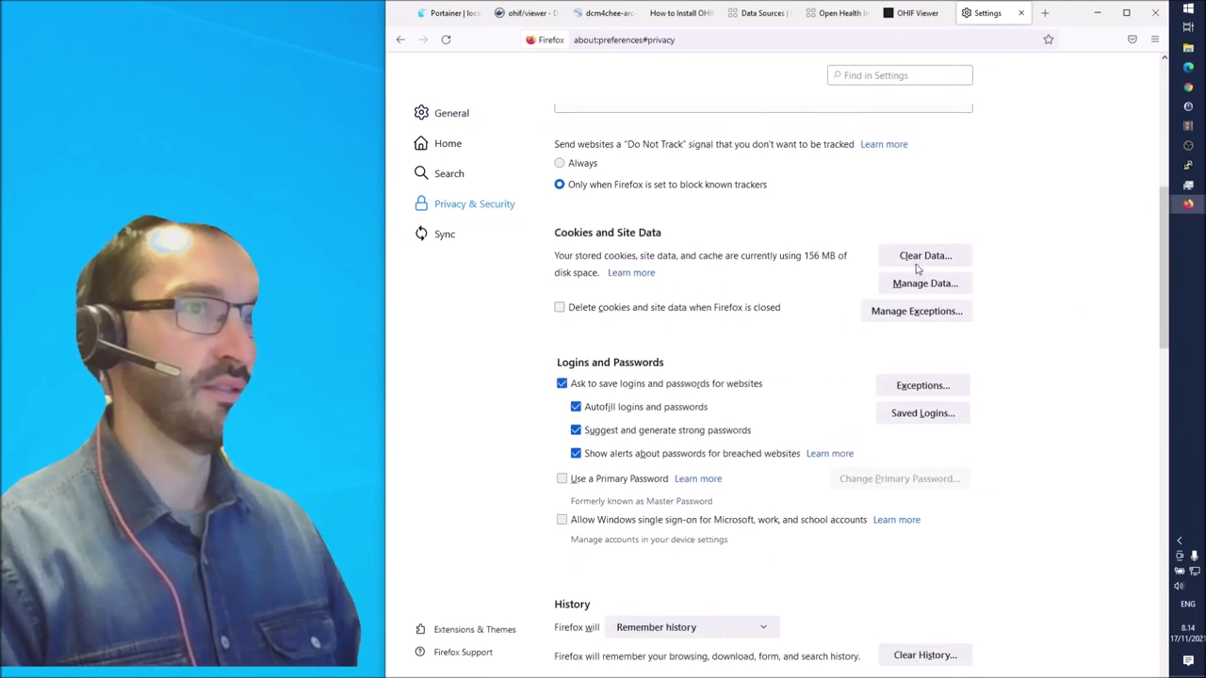
{"action": "left_click", "coordinate": [905, 257]}
{"action": "left_click", "coordinate": [867, 448]}
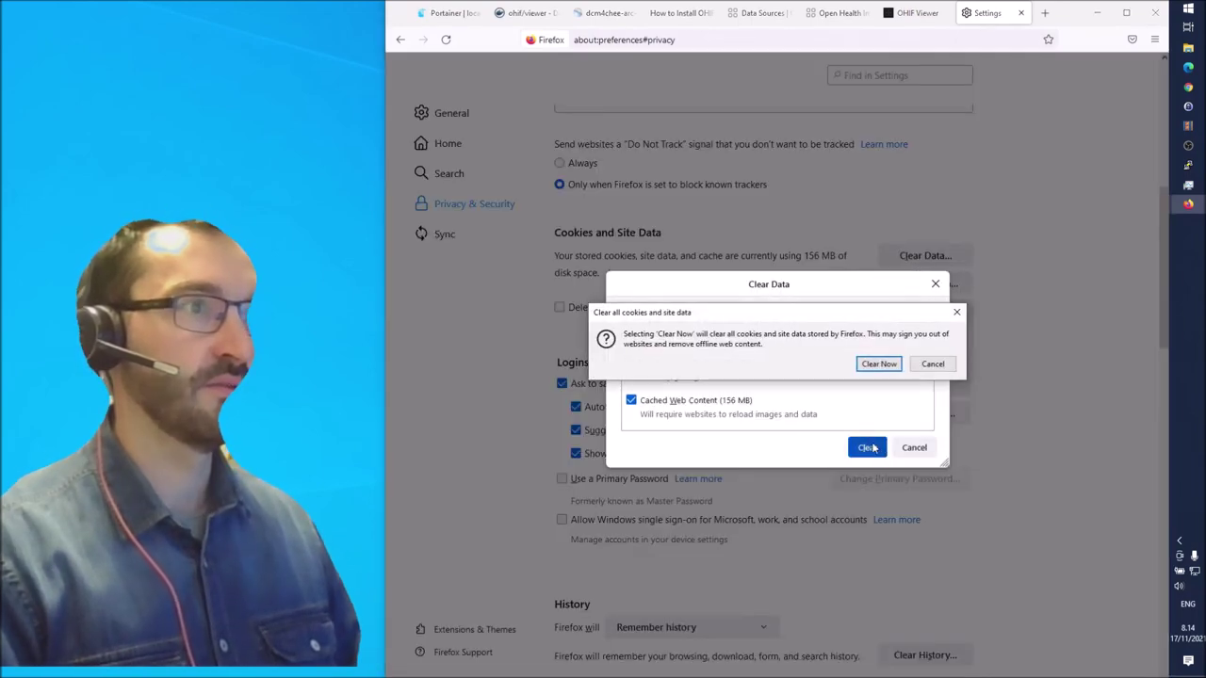
{"action": "left_click", "coordinate": [881, 361]}
{"action": "left_click", "coordinate": [928, 14]}
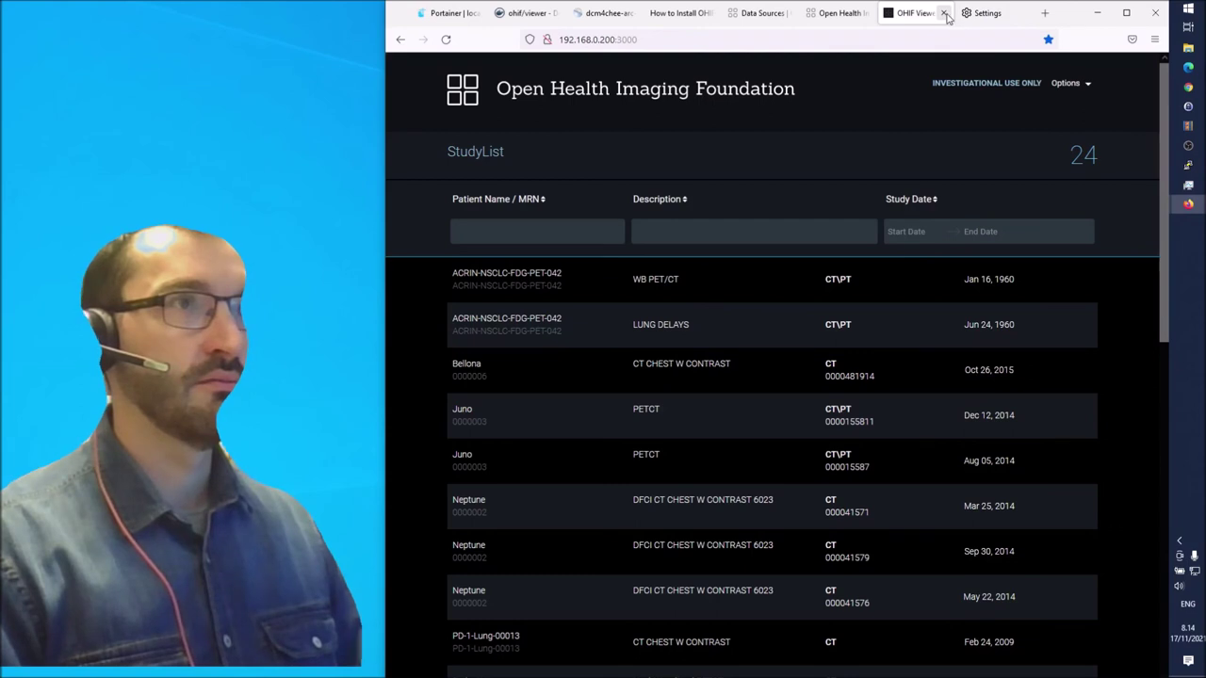
{"action": "left_click", "coordinate": [445, 40]}
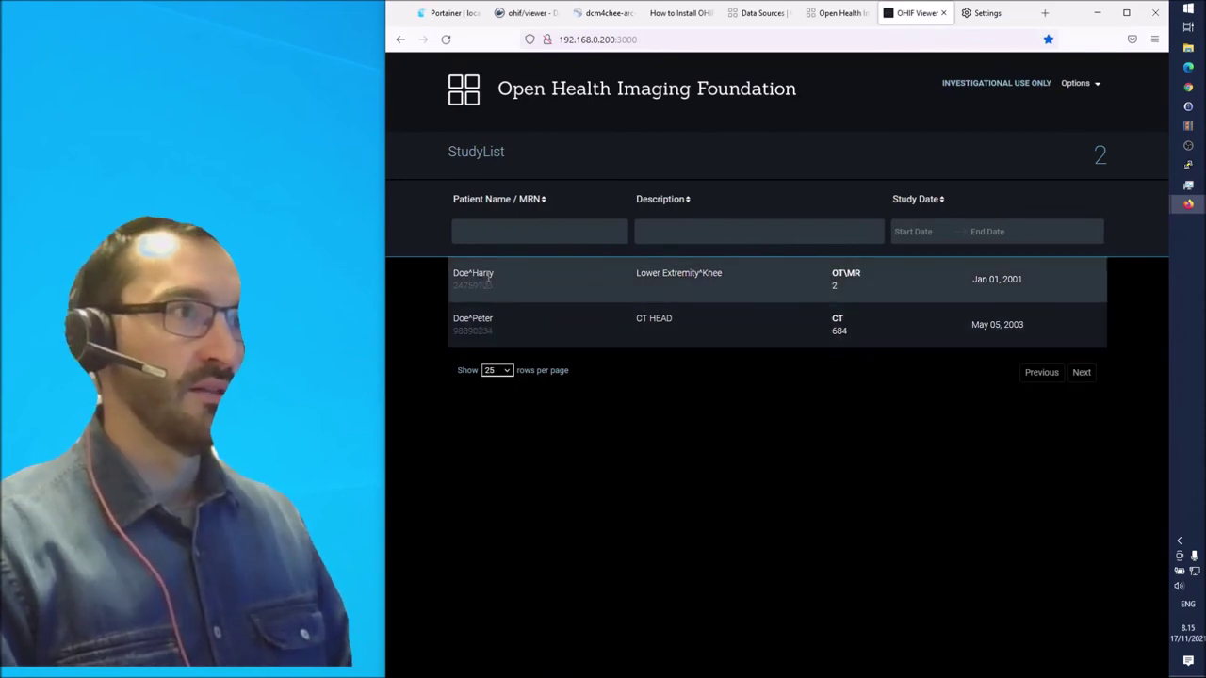
- Open the Lower Extremity Knee MRI study and scroll through its axial slices
{"action": "left_click", "coordinate": [695, 274]}
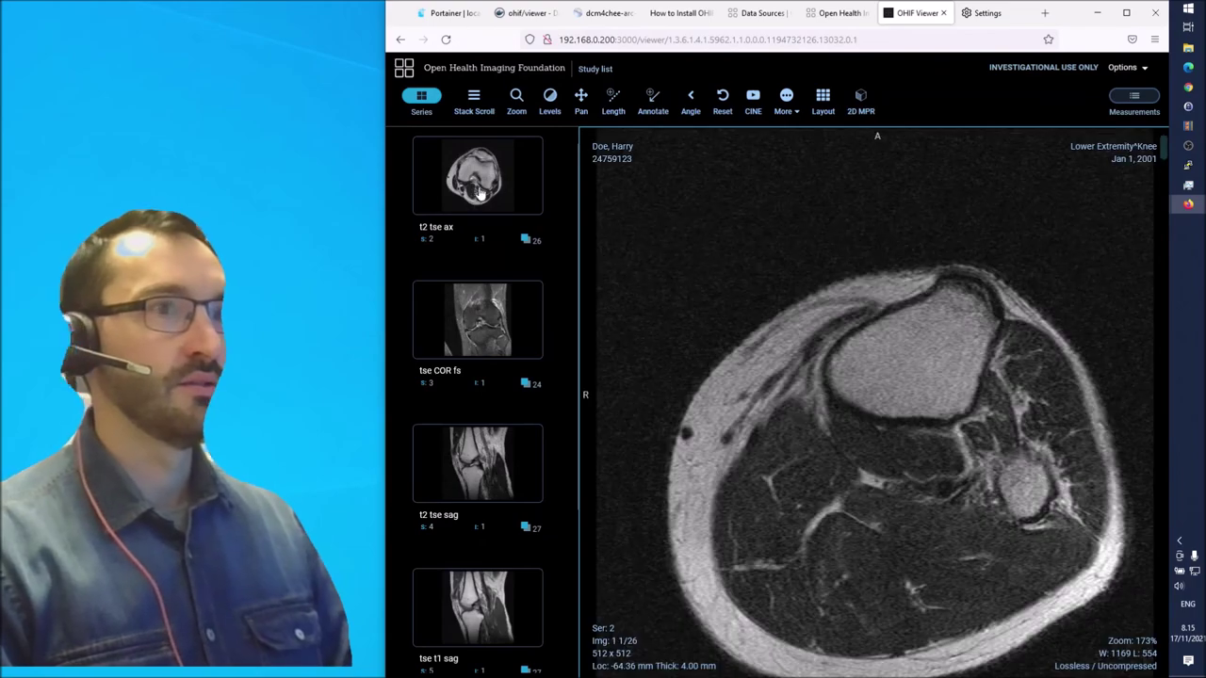
{"action": "scroll", "coordinate": [941, 535], "scroll_direction": "down", "scroll_amount": 9}
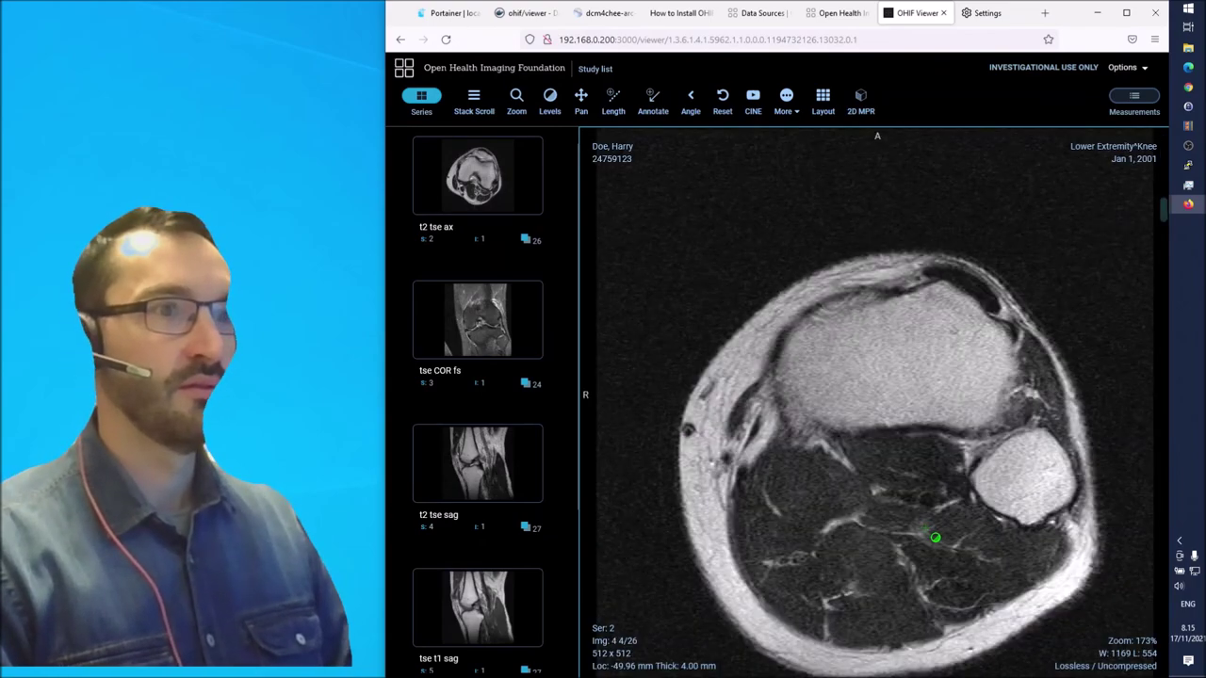
{"action": "scroll", "coordinate": [935, 538], "scroll_direction": "down", "scroll_amount": 11}
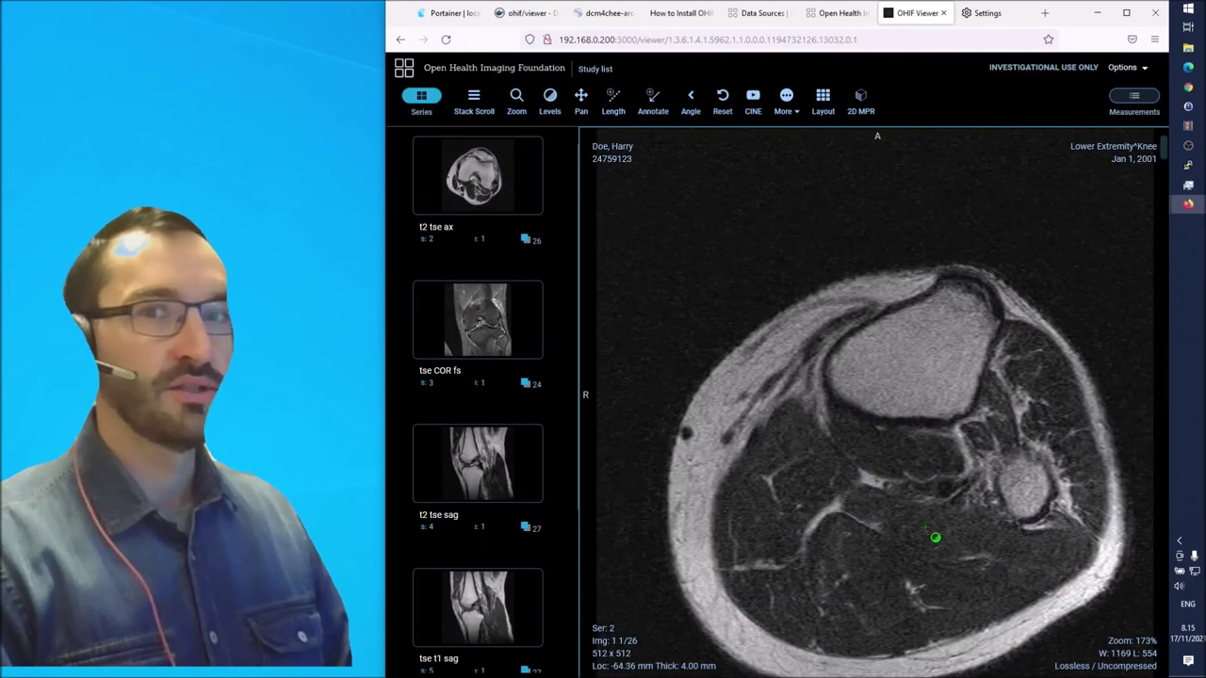
{"action": "scroll", "coordinate": [886, 510], "scroll_direction": "down", "scroll_amount": 2}
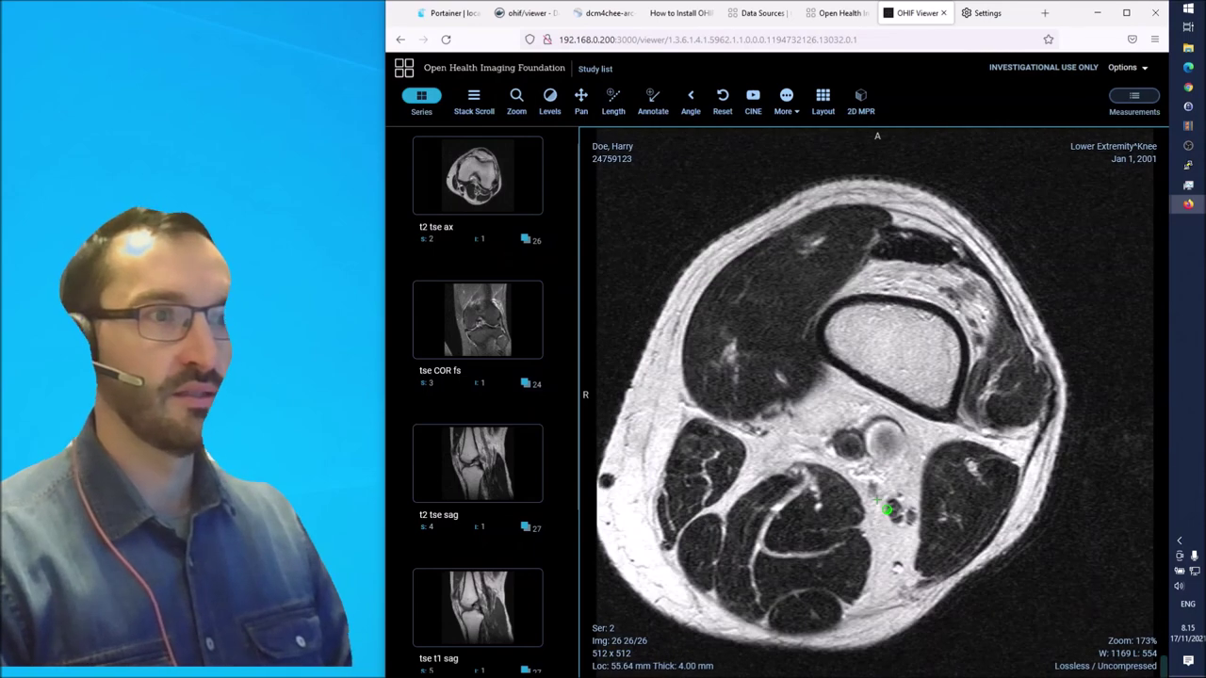
- Page through the tse COR fs coronal and t2 tse sag sagittal series, then return to the study list
{"action": "left_click", "coordinate": [479, 320]}
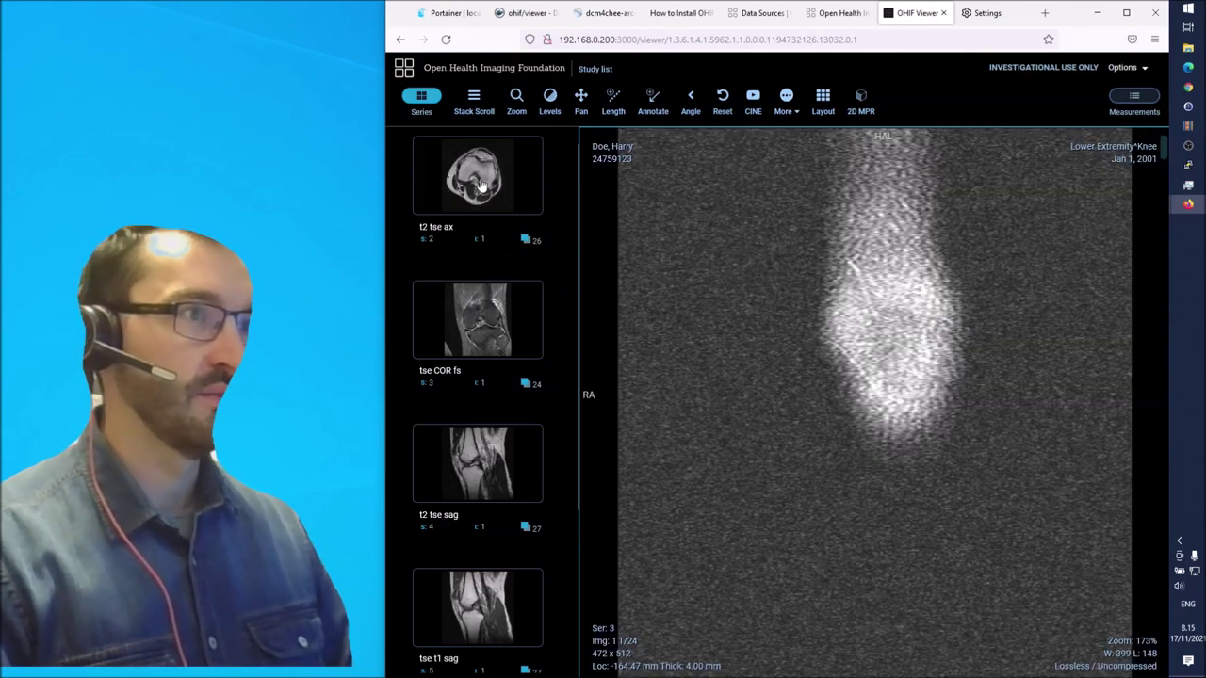
{"action": "scroll", "coordinate": [999, 446], "scroll_direction": "down", "scroll_amount": 9}
{"action": "left_click", "coordinate": [517, 496]}
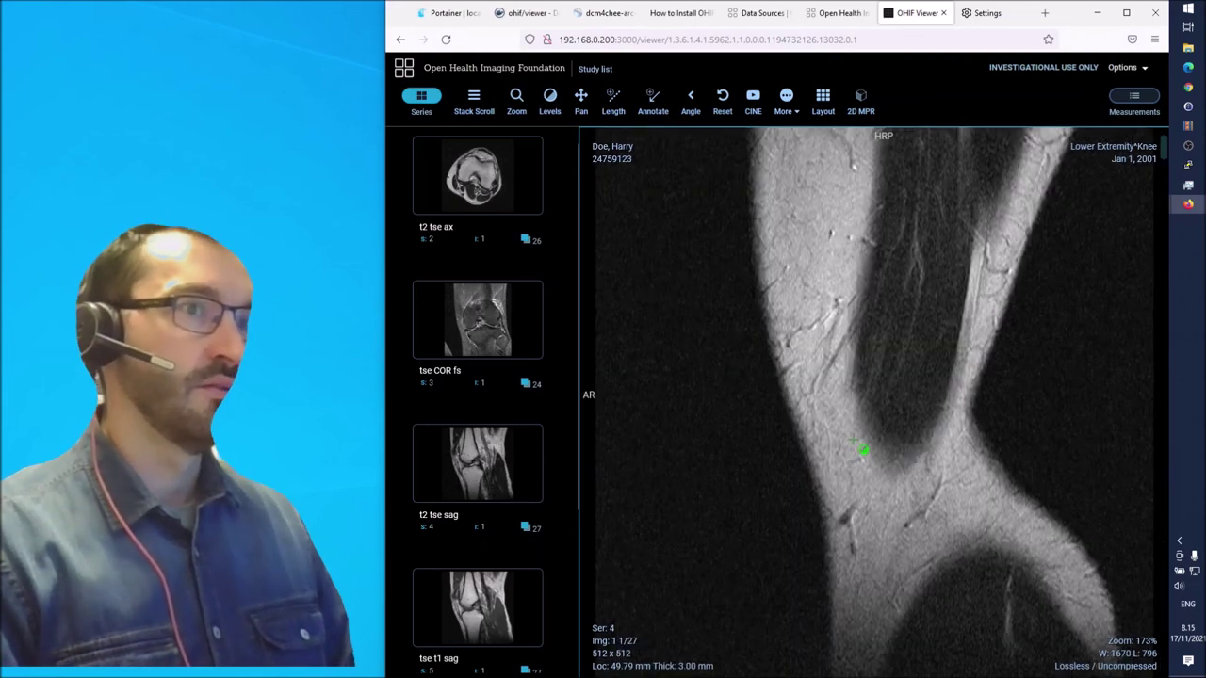
{"action": "scroll", "coordinate": [863, 450], "scroll_direction": "down", "scroll_amount": 5}
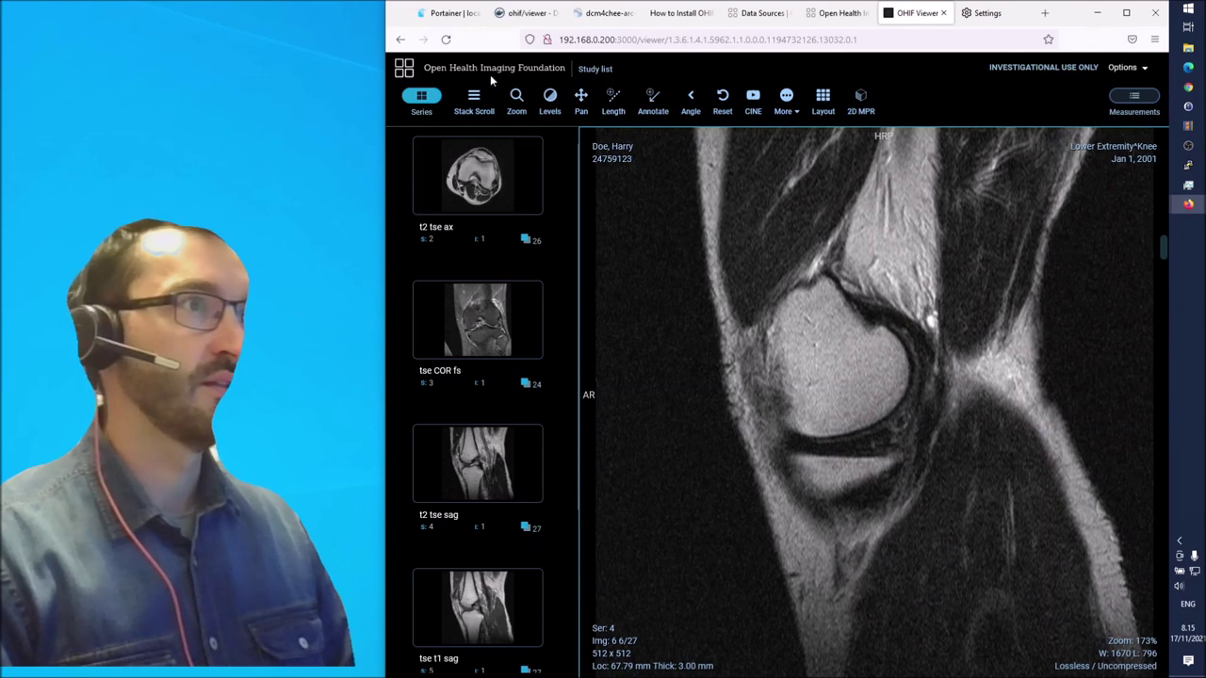
{"action": "left_click", "coordinate": [592, 70]}
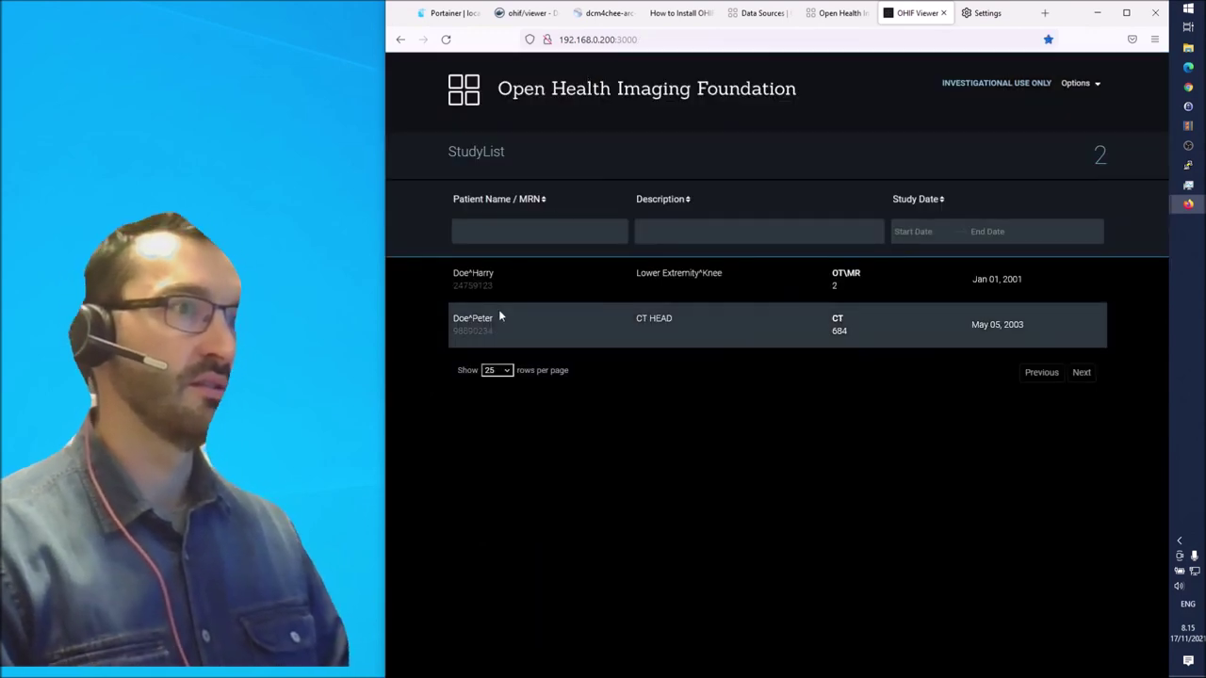
- Open the CT HEAD study and scroll through the 32-image HEAD W/O axial series
{"action": "left_click", "coordinate": [571, 323]}
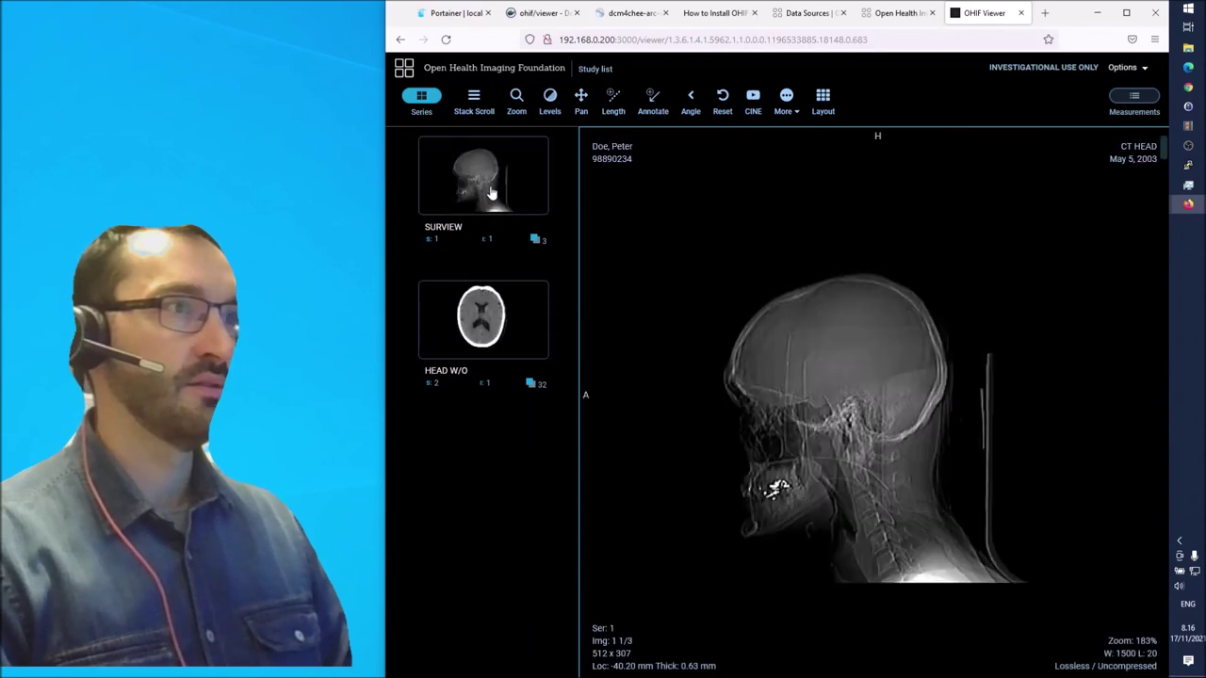
{"action": "left_click", "coordinate": [528, 339]}
{"action": "scroll", "coordinate": [820, 405], "scroll_direction": "down", "scroll_amount": 6}
{"action": "scroll", "coordinate": [848, 415], "scroll_direction": "up", "scroll_amount": 6}
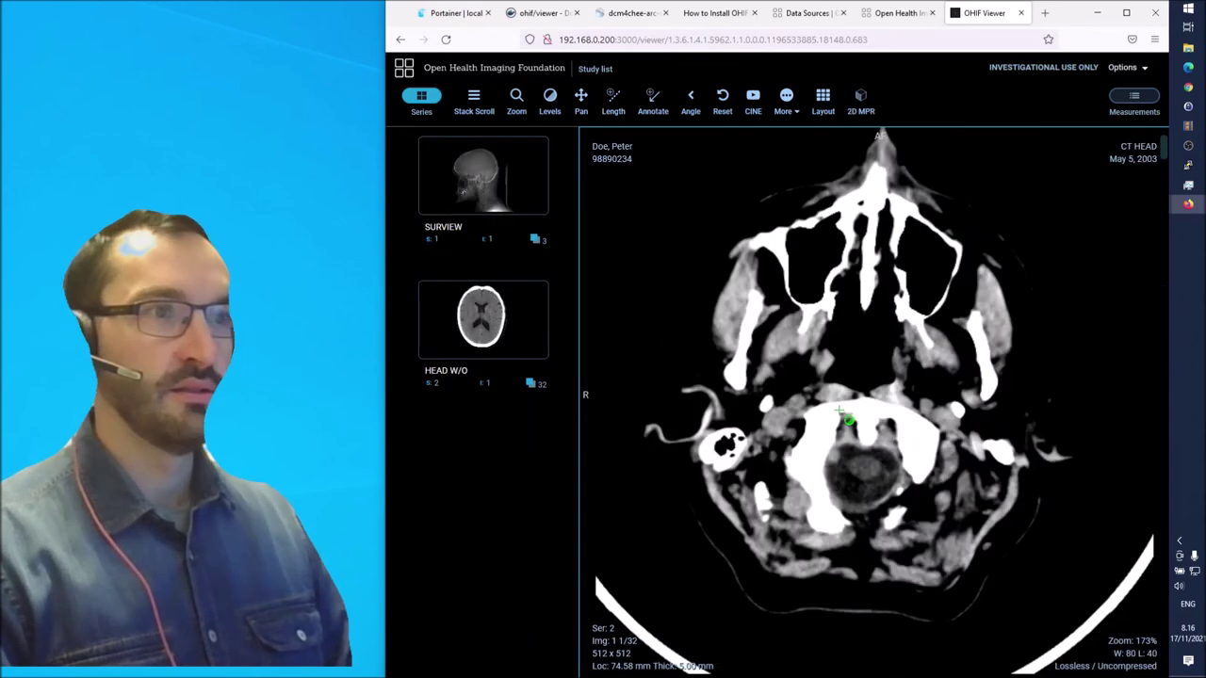
{"action": "scroll", "coordinate": [848, 417], "scroll_direction": "down", "scroll_amount": 10}
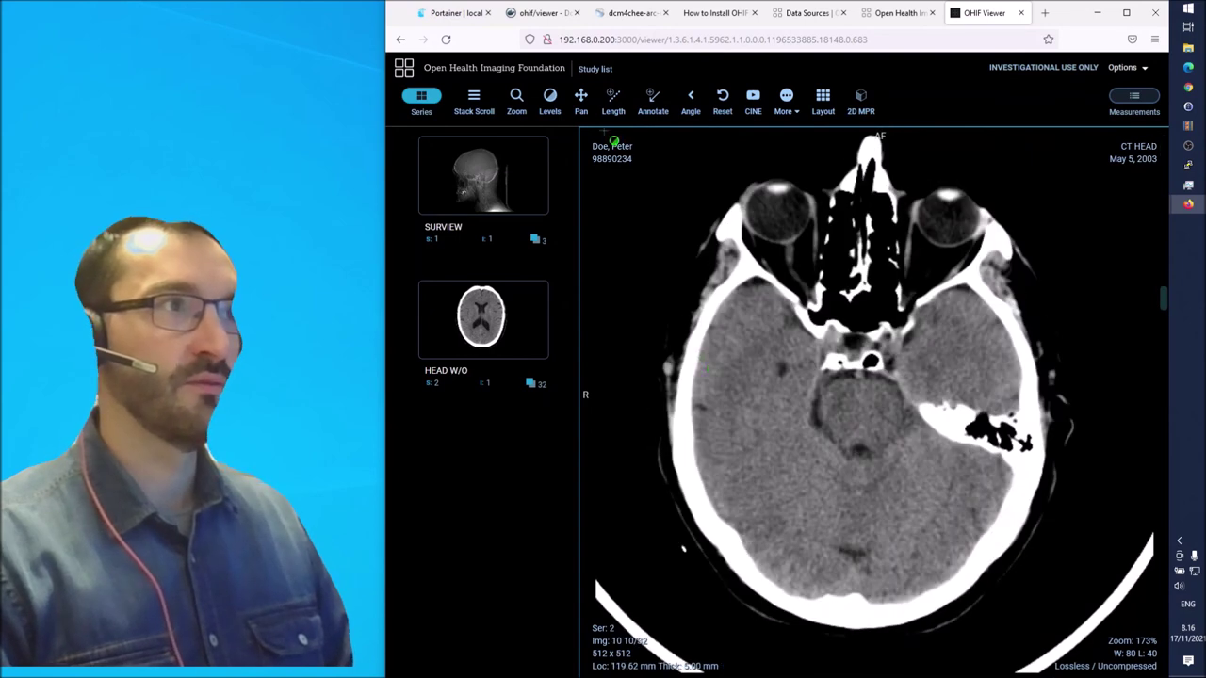